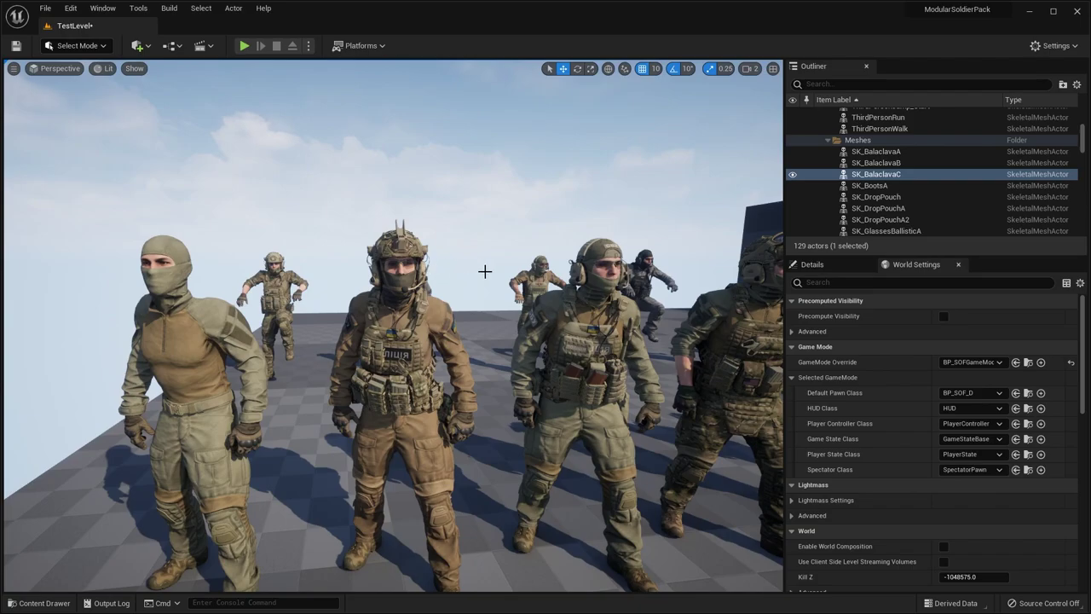
- Survey the modular clothing and gear meshes and the row of assembled soldiers in the test level
right_click_drag(730, 271, 768, 291)
key("s")
right_click_drag(515, 339, 443, 229)
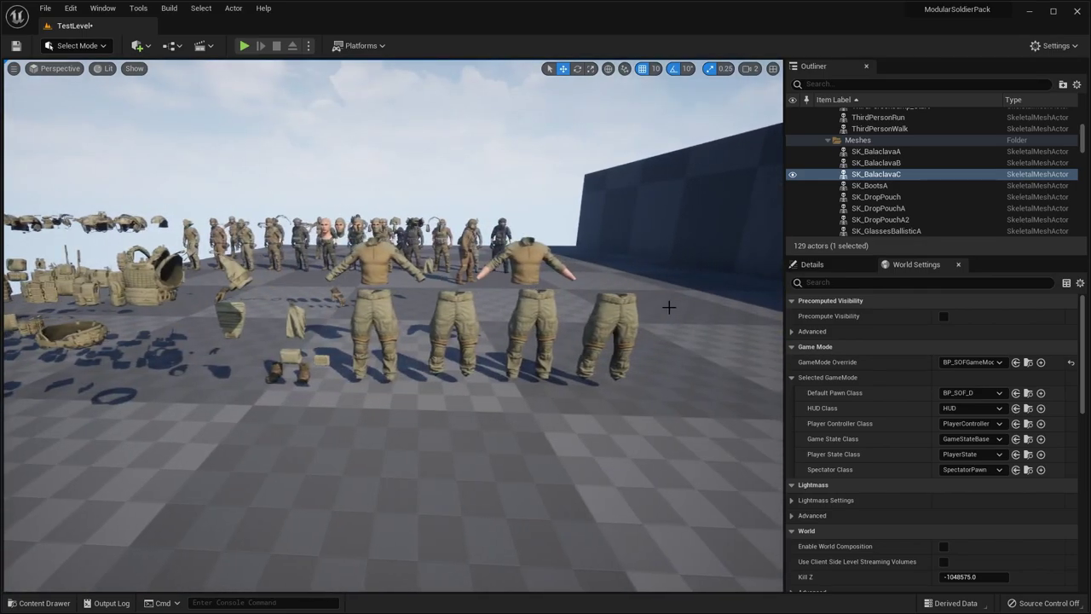
right_click_drag(368, 232, 576, 288)
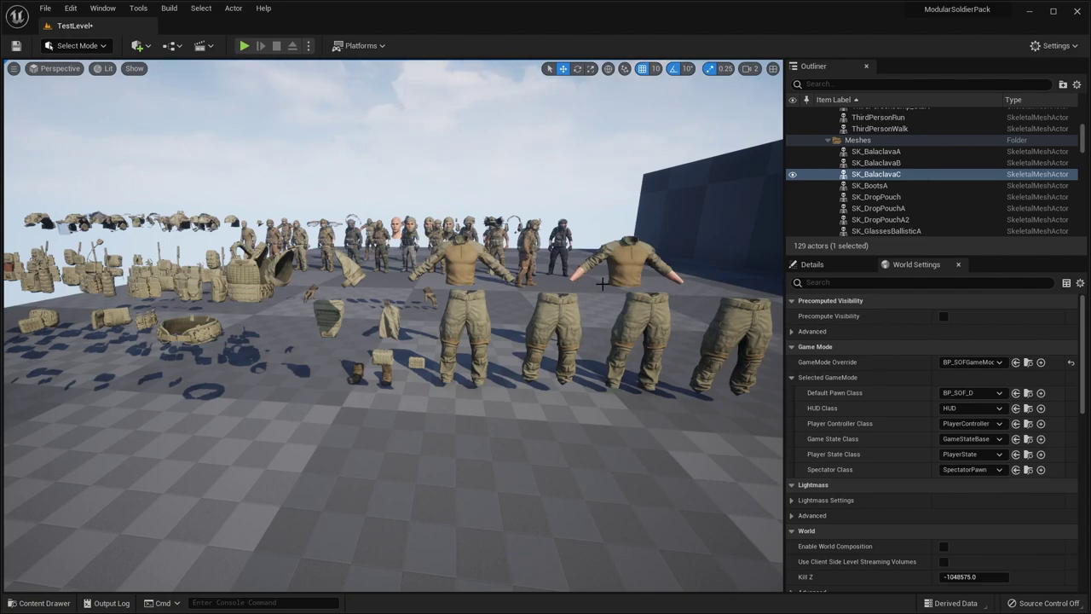
right_click_drag(602, 284, 493, 265)
key("w")
scroll(493, 264, "down", 1)
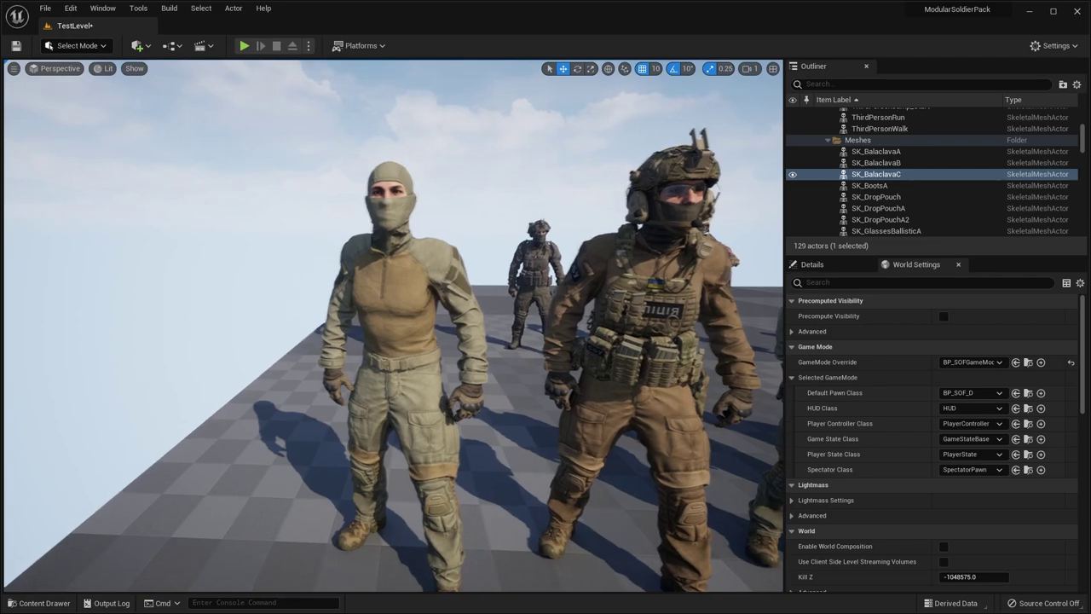
key("a")
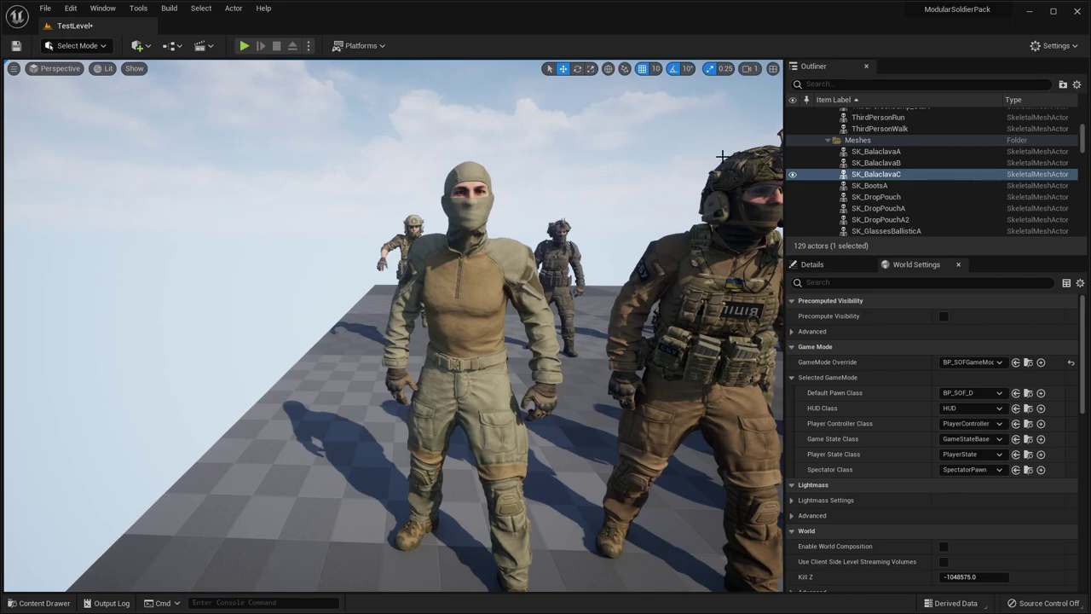
- Switch the viewport to full screen and examine the front row of assembled soldiers
key("F11")
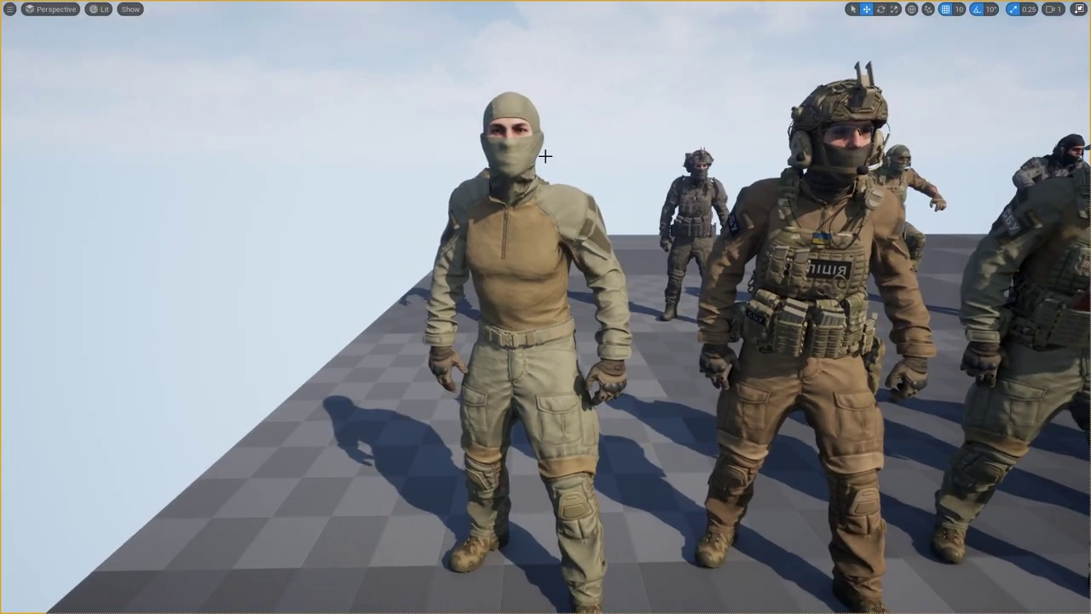
key("d")
key("d")
right_click_drag(859, 129, 859, 129)
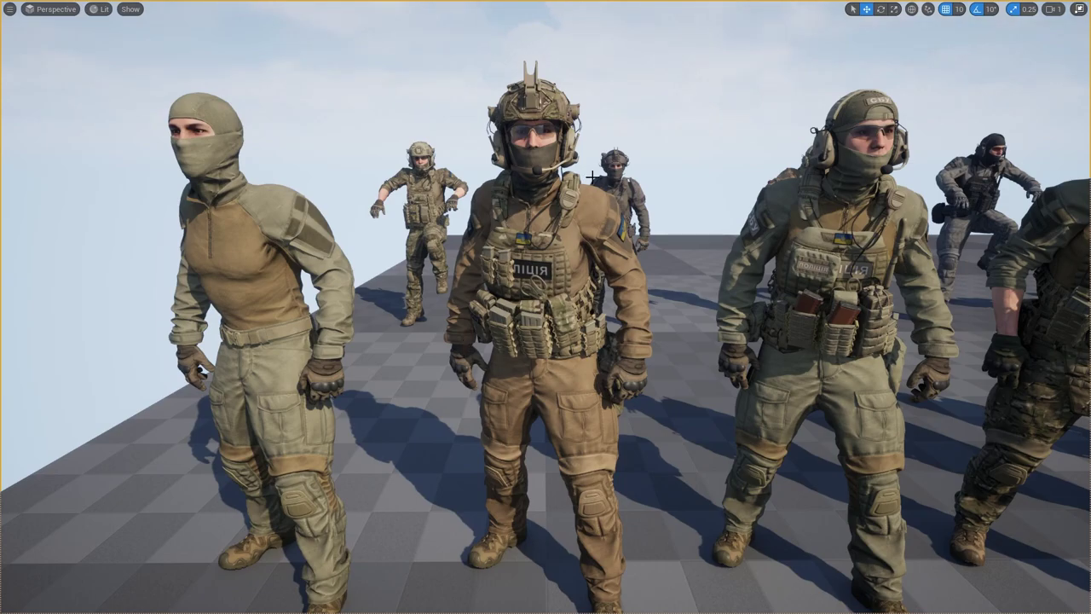
key("w")
key("d")
- Examine the helmet, glasses, headset and face covering of the brown-uniformed soldier at close range
right_click_drag(859, 129, 611, 66)
key("w")
key("a")
key("q")
key("a")
key("w")
key("a")
key("e")
key("d")
key("w")
key("d")
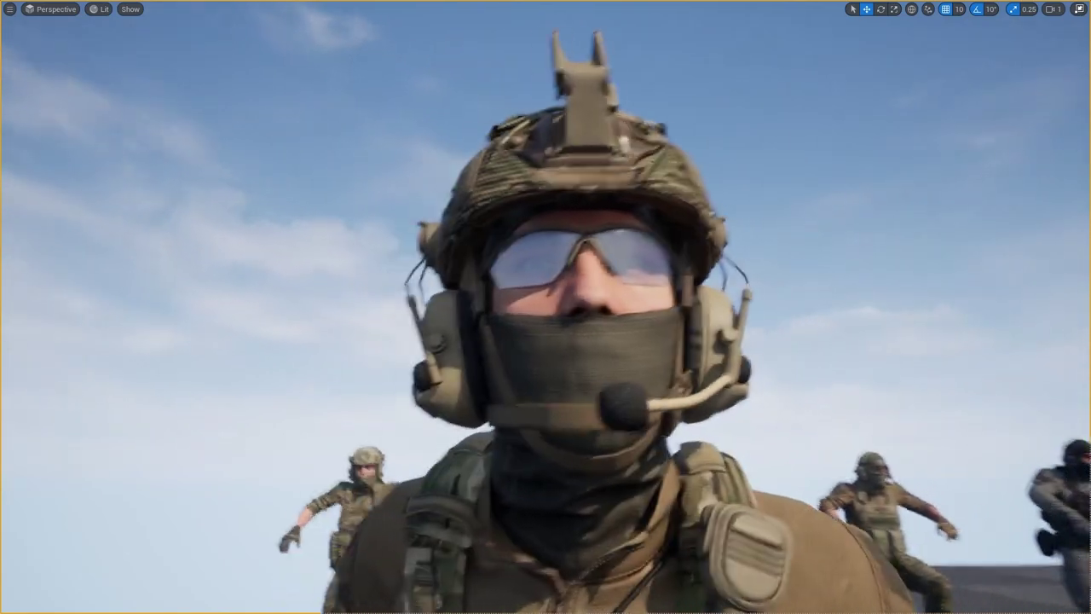
- Examine the brown-uniformed soldier's vest, pouches and the flag patches on the chest and shoulder
right_click_drag(546, 307, 533, 455)
key("s")
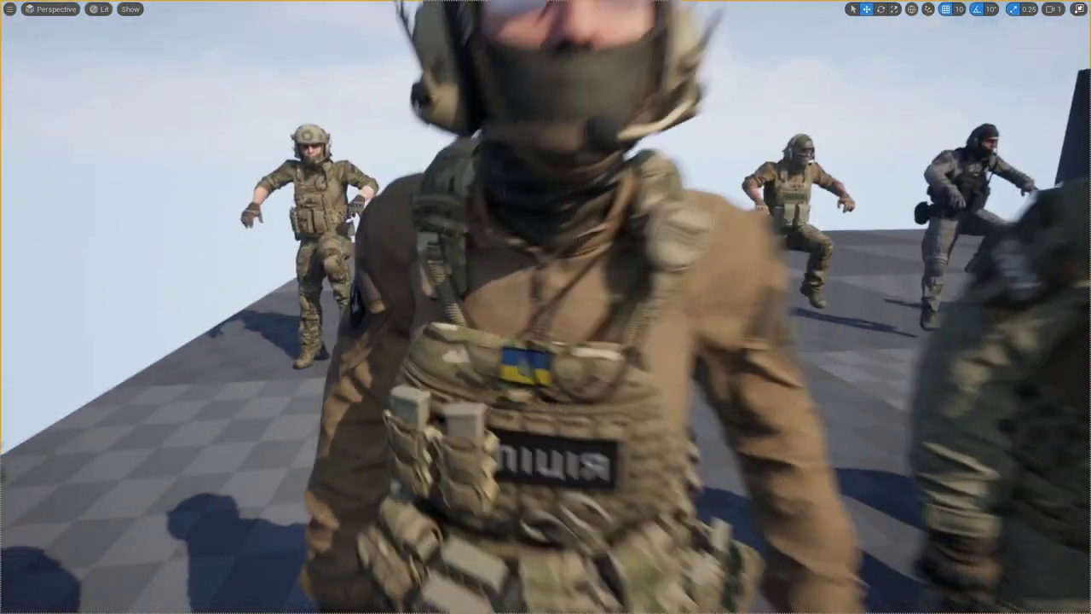
key("d")
right_click_drag(546, 307, 382, 299)
key("w")
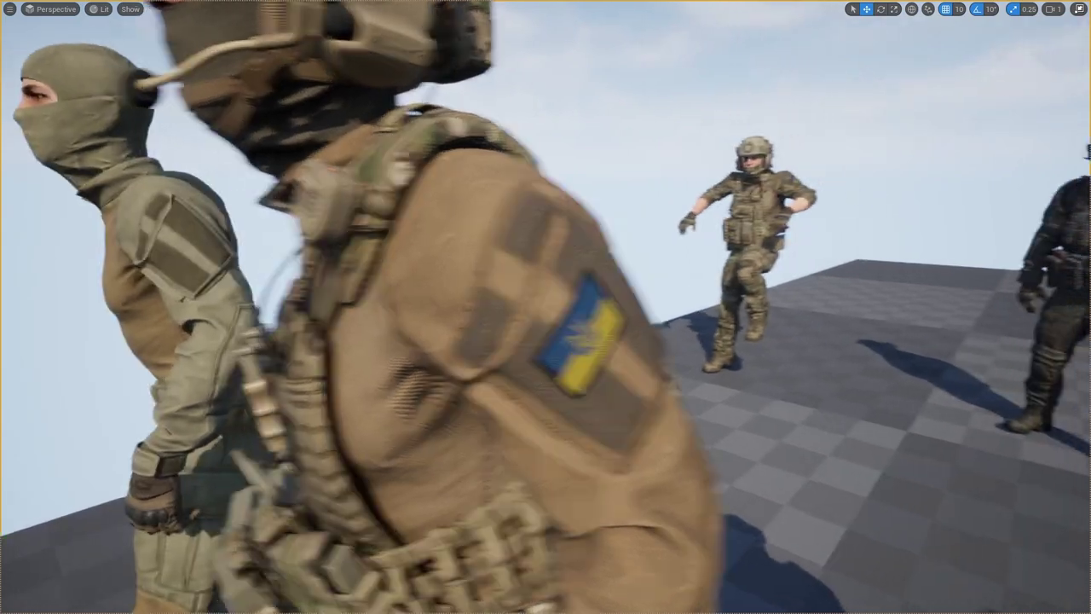
- Examine the remaining soldier variants along the row, including their camouflage, vests, helmets and national patches
key("a")
right_click_drag(546, 307, 648, 308)
key("s")
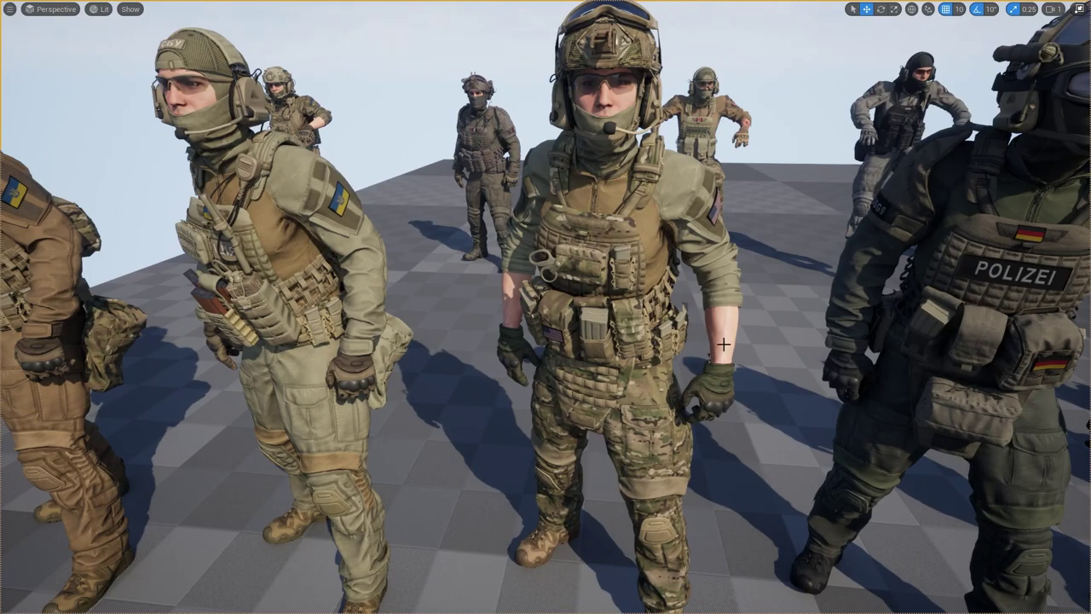
right_click_drag(724, 344, 639, 344)
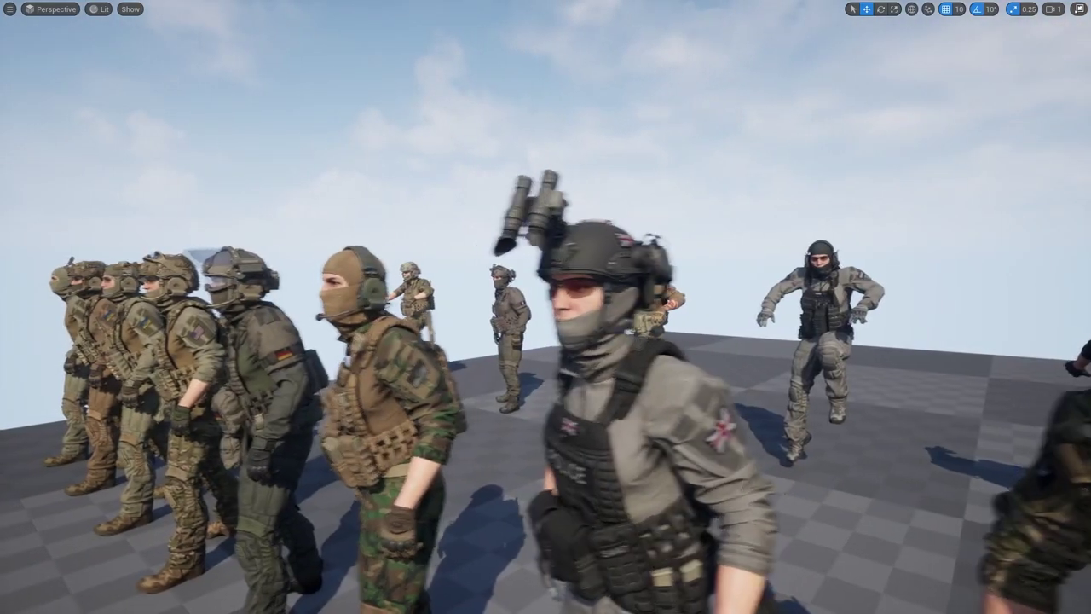
right_click_drag(620, 194, 620, 194)
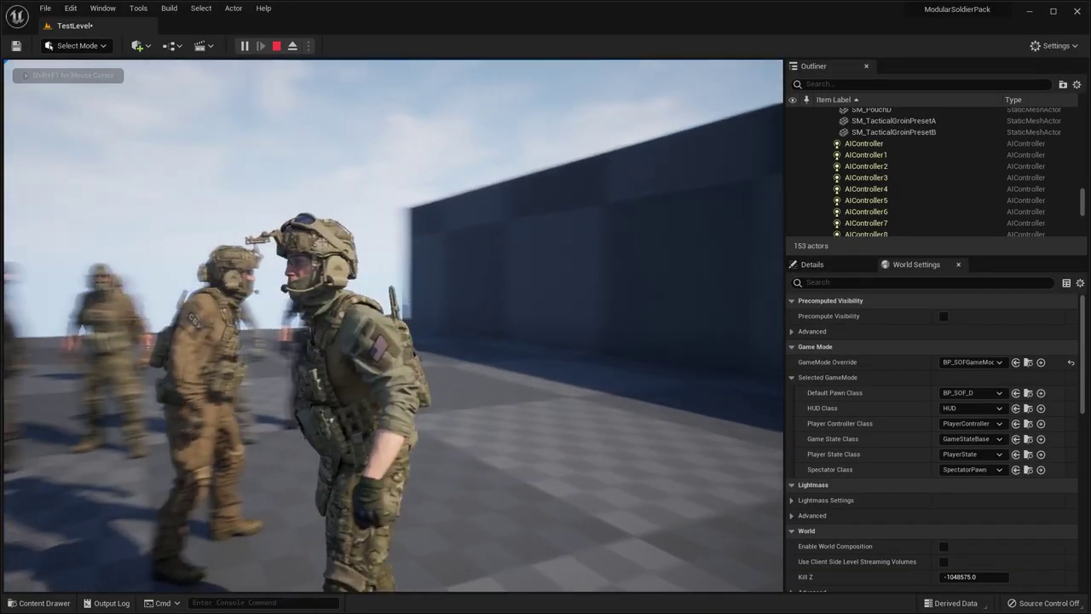
- Move the playable soldier characters around the level in play mode, viewing them from several sides, and end the play session
key("w")
key("d")
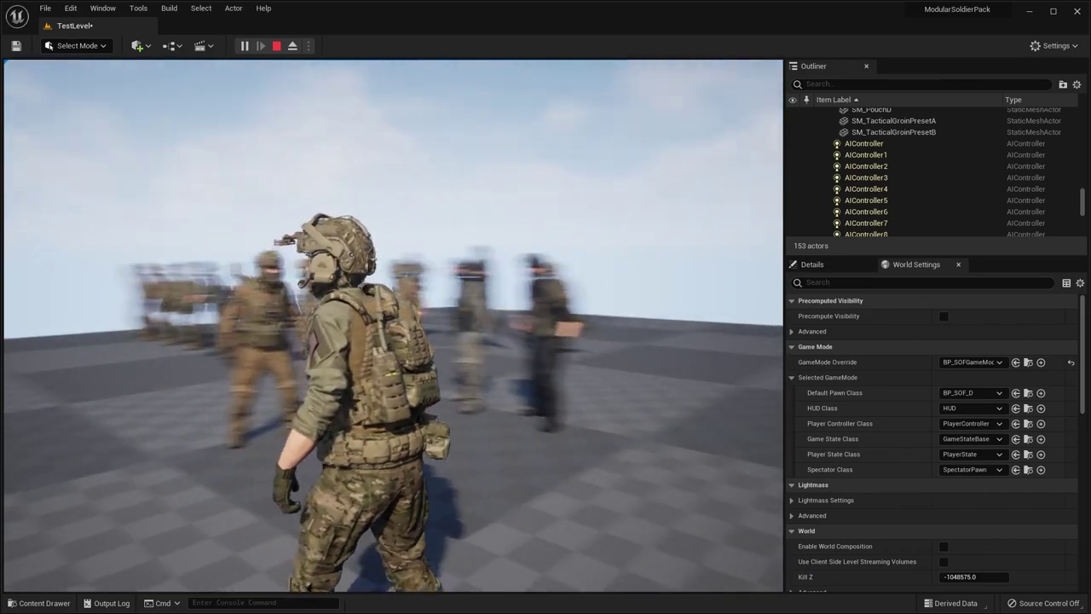
key("s")
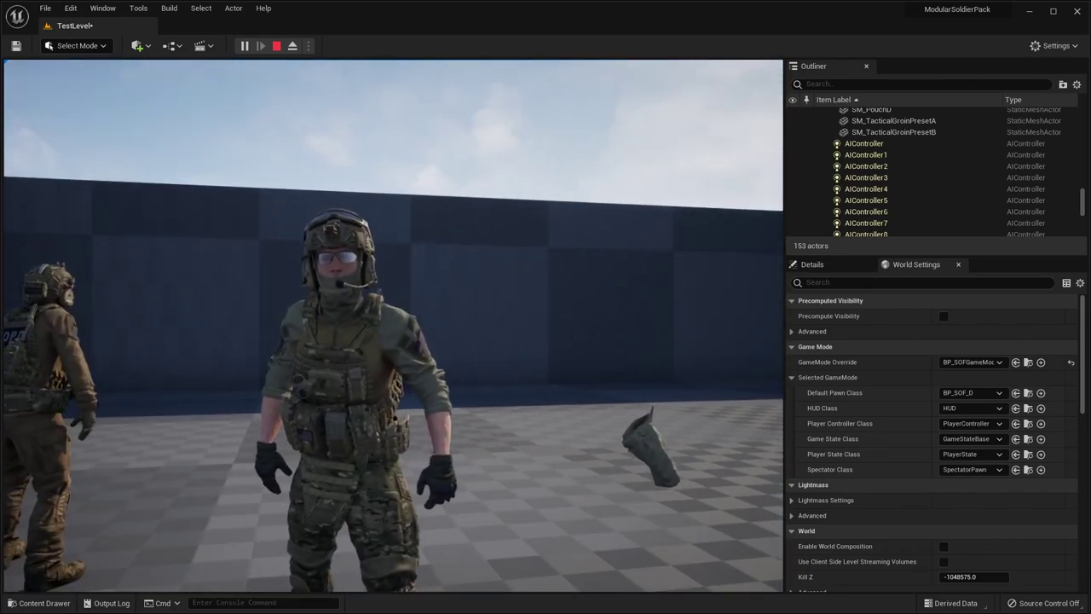
key("s")
key("d")
key("s")
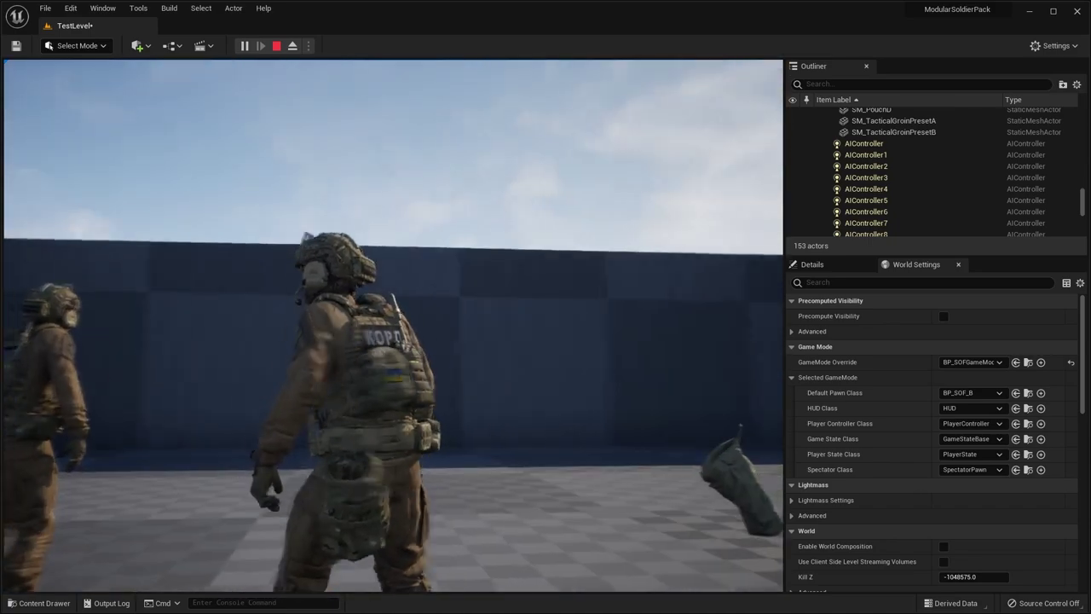
key("w")
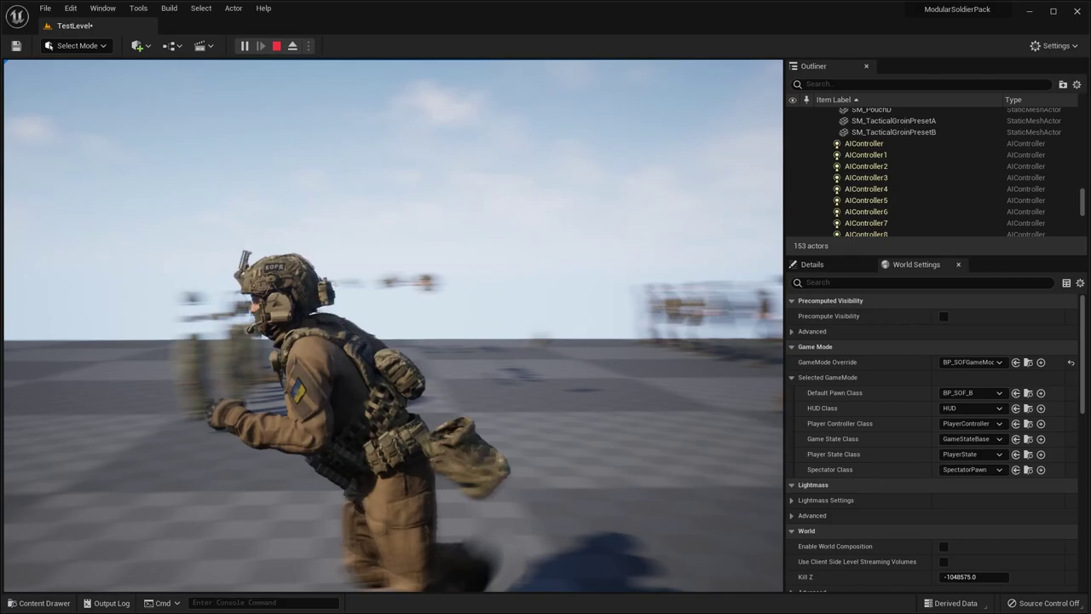
key("Escape")
- Select the SK_VestPresetL_AKMag pouch set among the vest presets and frame it in the viewport
right_click_drag(392, 324, 282, 358)
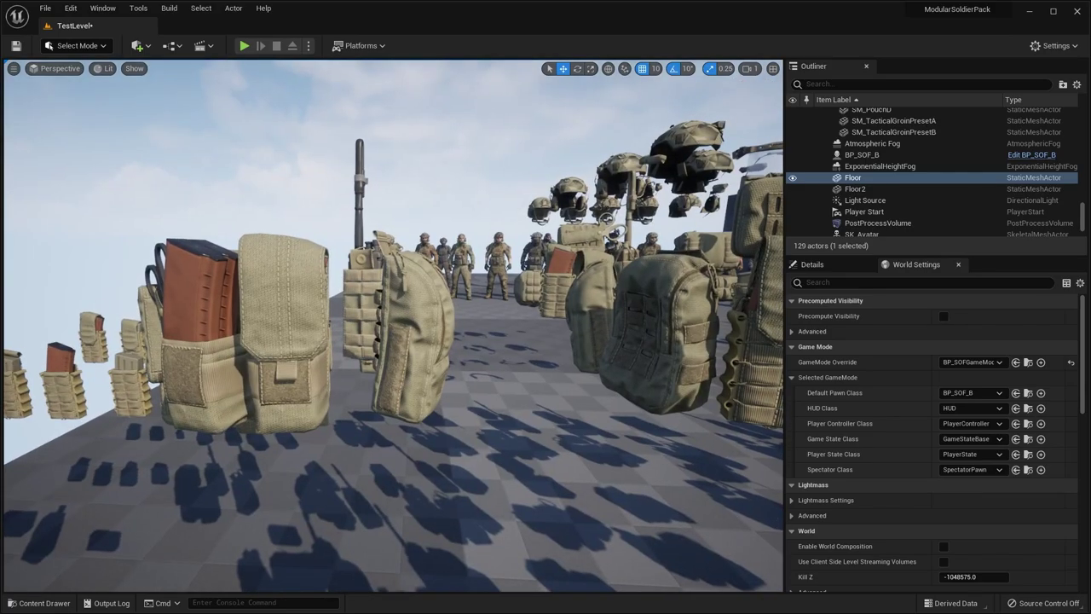
right_click_drag(607, 340, 614, 393)
key("s")
left_click(663, 343)
key("f")
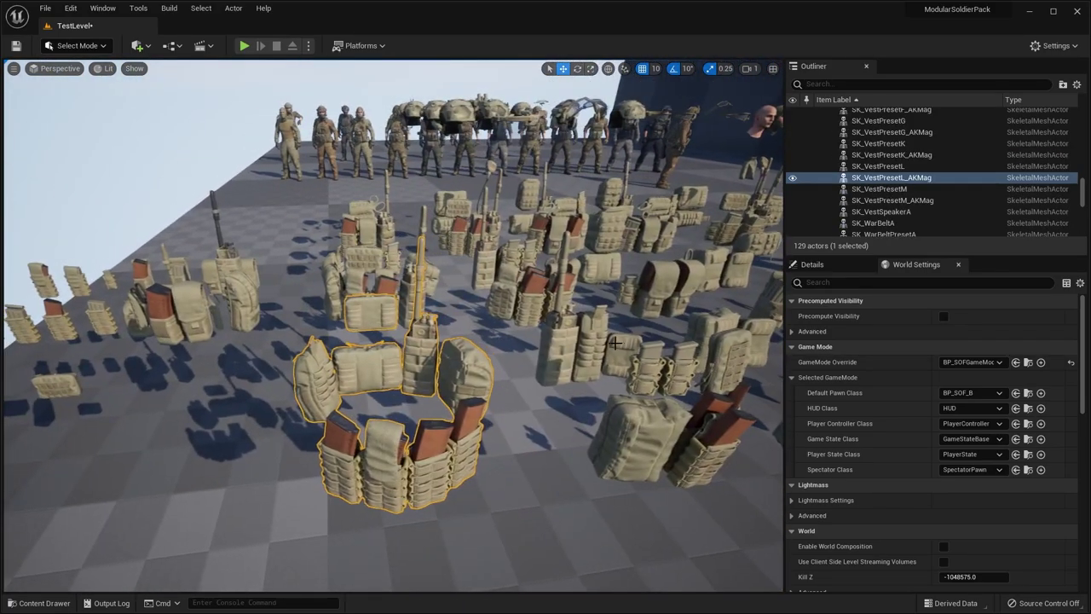
- Examine the other vest pouch, radio and magazine presets from several sides
key("d")
right_click_drag(574, 349, 507, 336)
key("w")
key("a")
right_click_drag(481, 223, 497, 298)
key("d")
key("w")
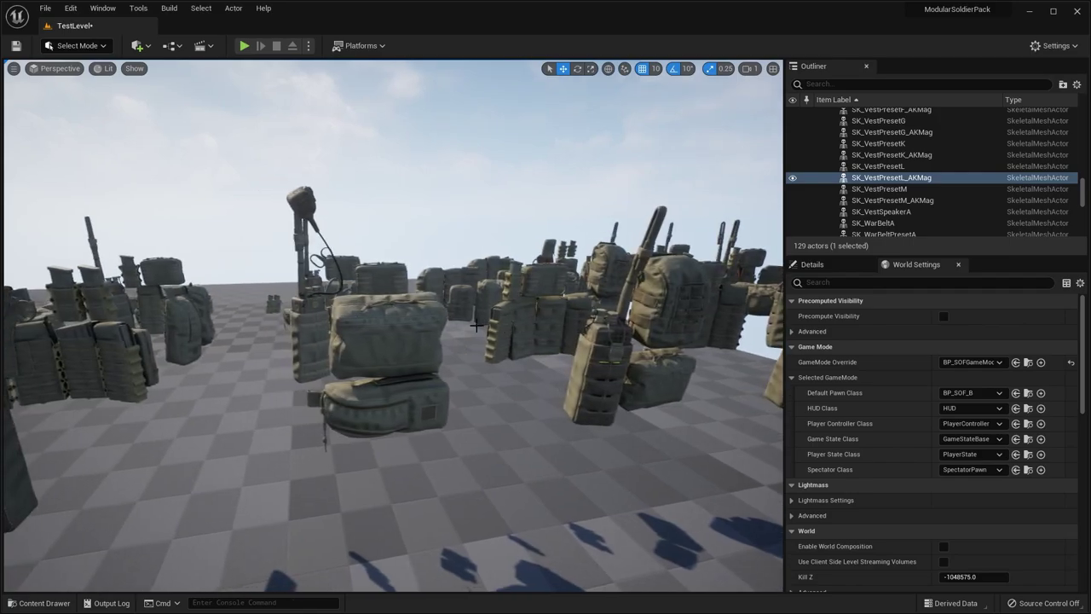
- Examine the helmet presets, visor and mounted accessories from the front, side and rear
right_click_drag(476, 324, 475, 324)
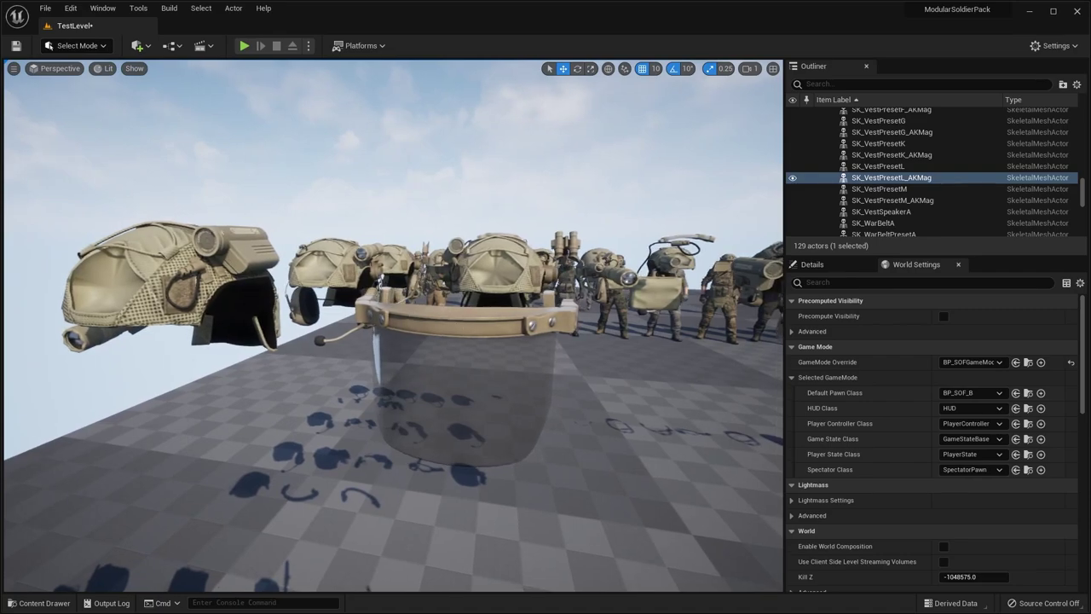
right_click_drag(475, 325, 476, 325)
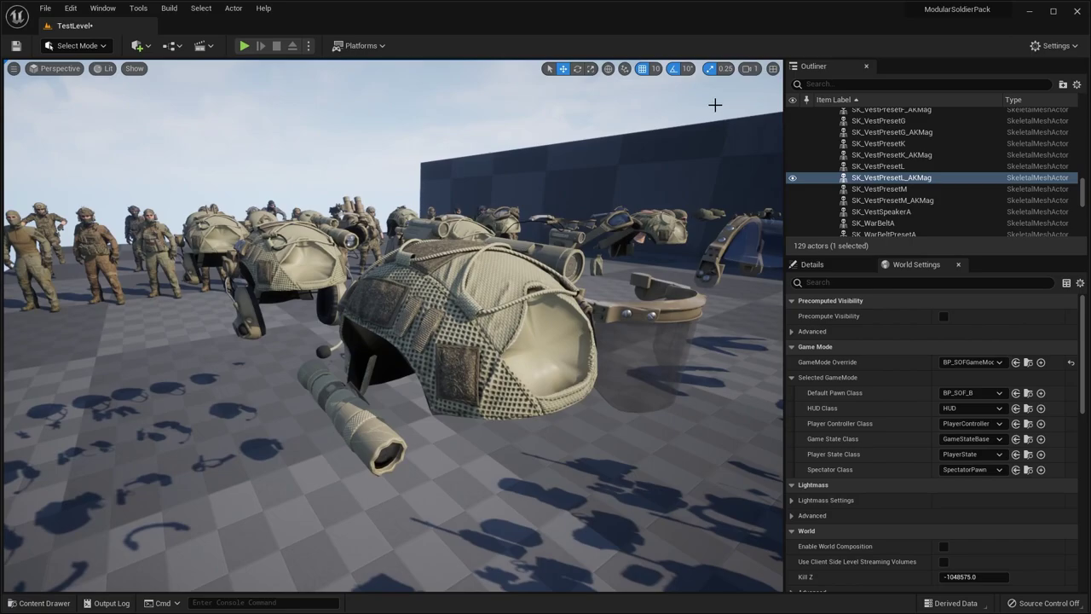
right_click_drag(566, 256, 566, 257)
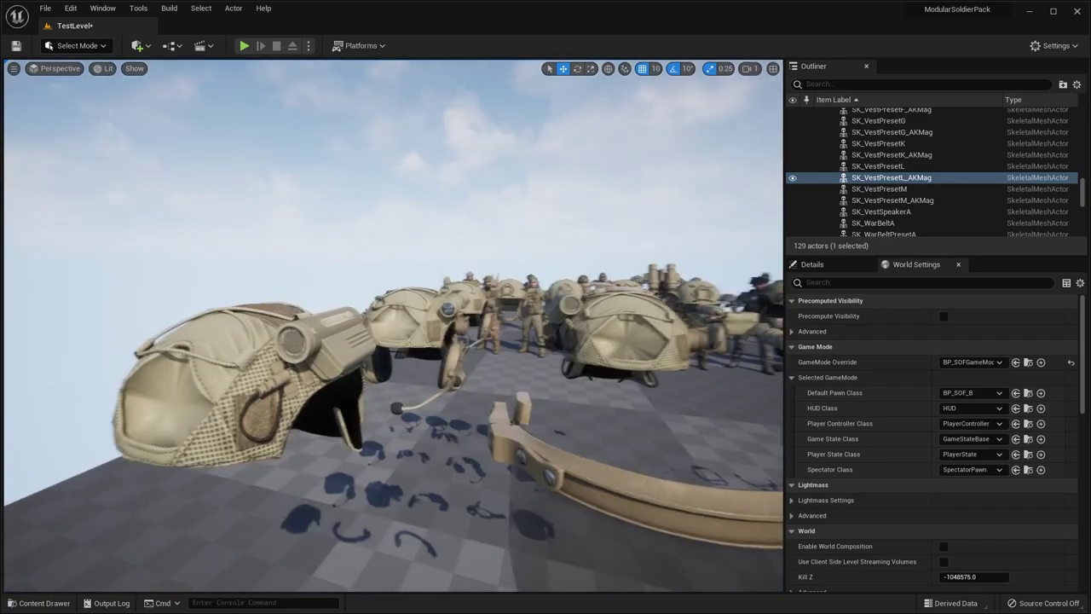
right_click_drag(545, 296, 483, 331)
right_click_drag(492, 377, 425, 373)
right_click_drag(393, 325, 529, 326)
right_click_drag(425, 373, 456, 392)
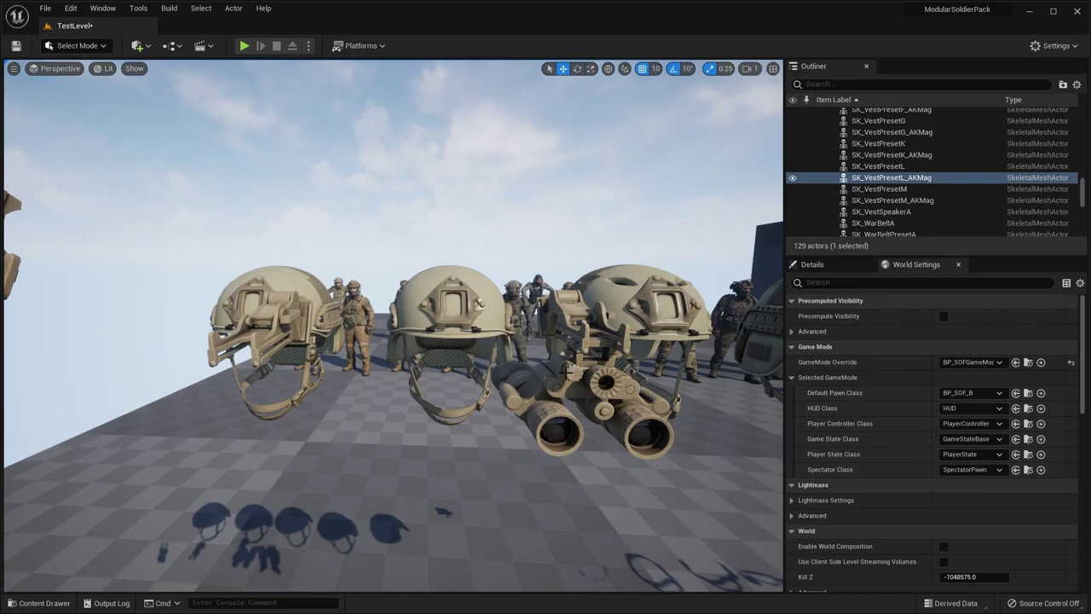
- Examine the helmets, night-vision devices and goggles, selecting SK_HelmetD and SK_HelmetPresetH
right_click_drag(565, 371, 482, 402)
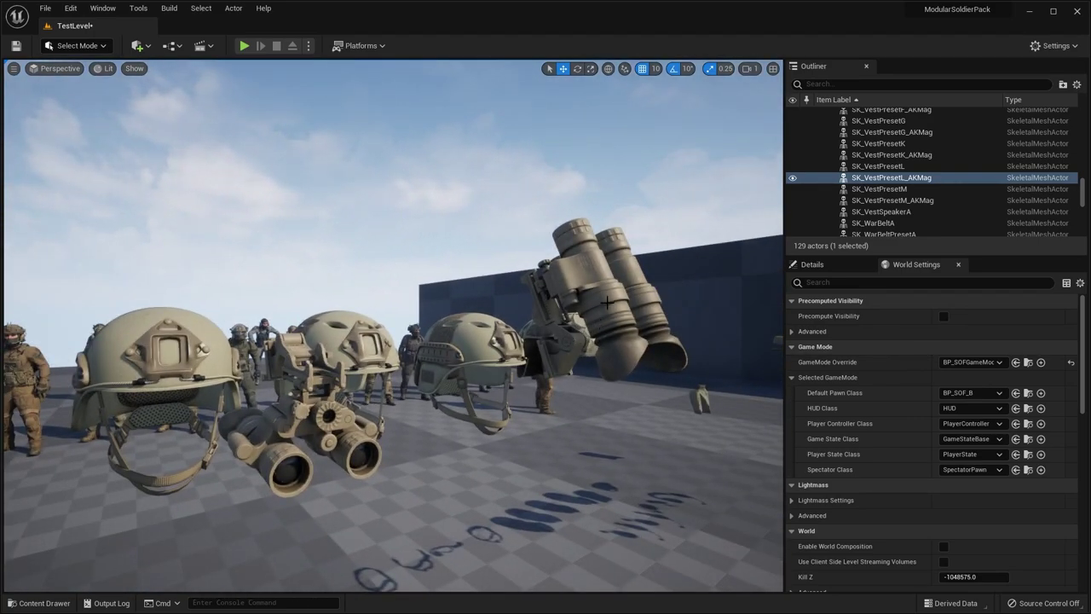
right_click_drag(607, 301, 395, 307)
right_click(561, 319)
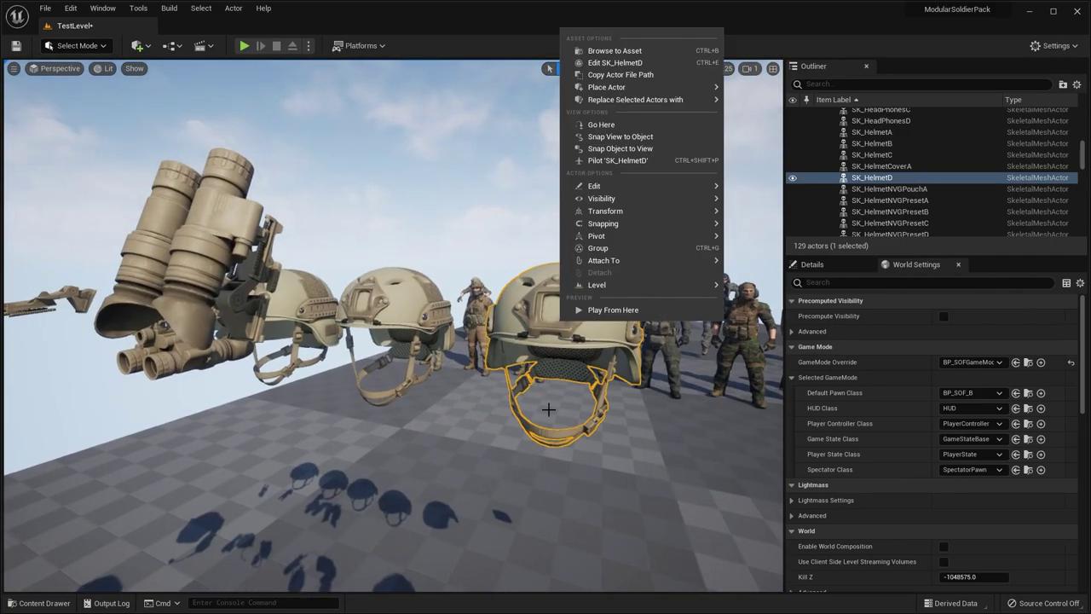
left_click(565, 431)
right_click_drag(572, 440, 470, 404)
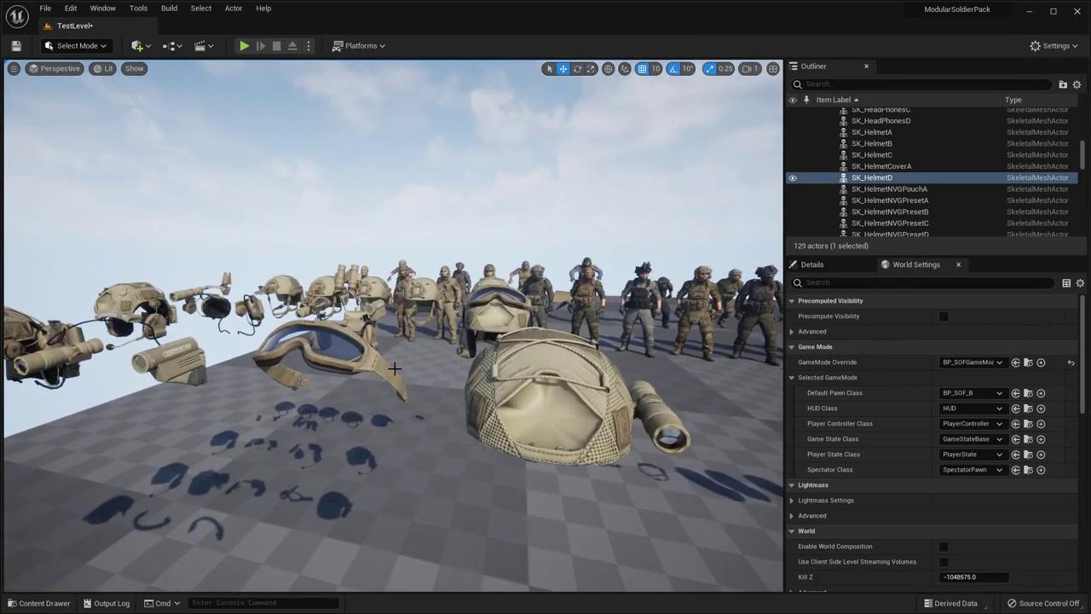
right_click_drag(395, 368, 528, 264)
left_click(340, 315)
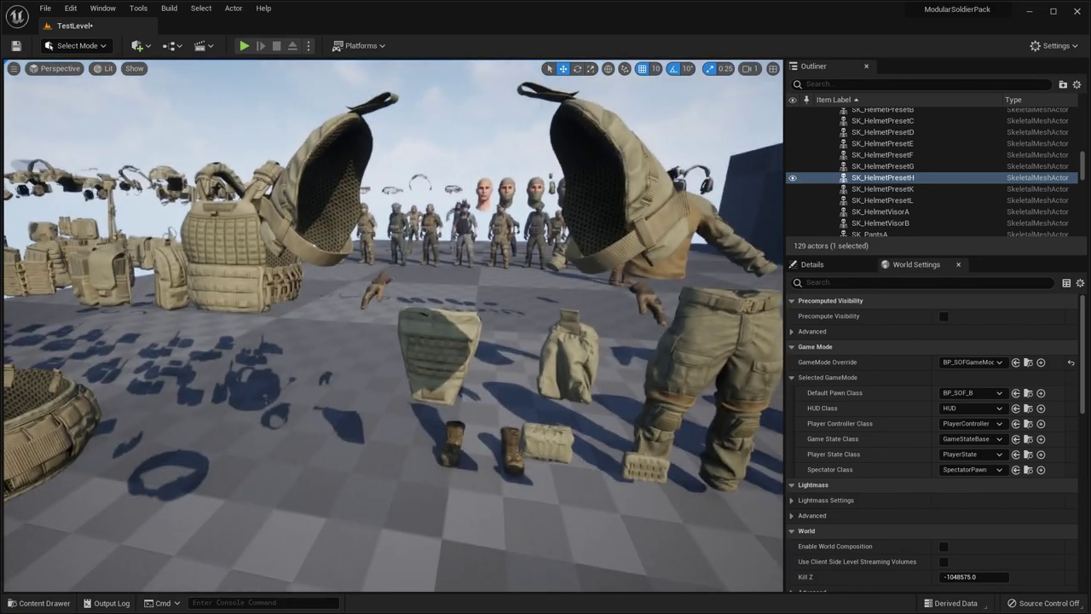
- Select SK_TacticalGroinA and examine it together with the drop pouch, boots, gloves and small pouches
right_click_drag(339, 372, 515, 283)
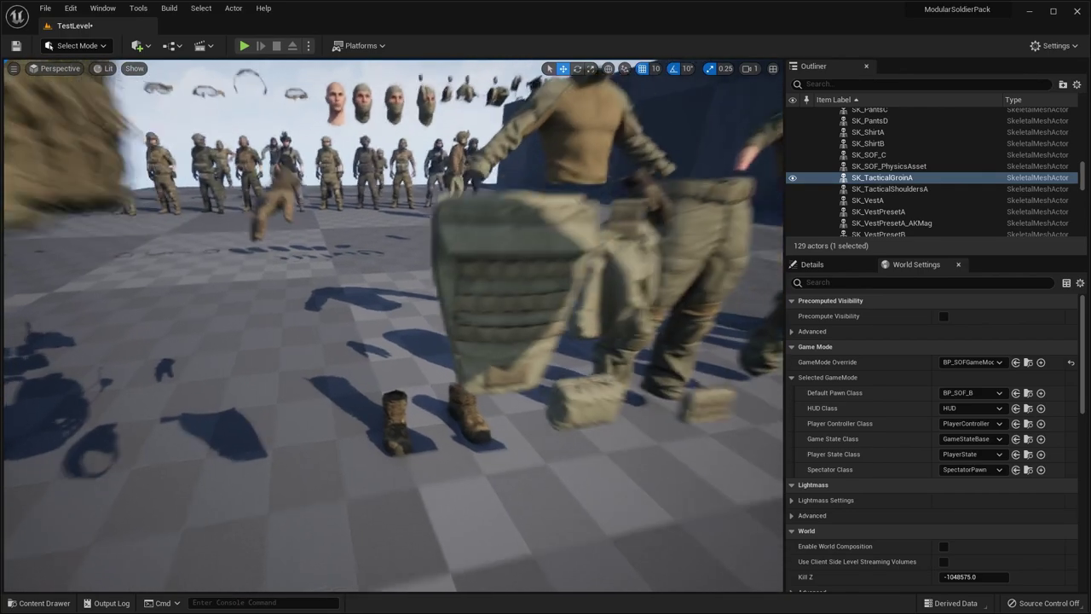
right_click_drag(392, 325, 468, 366)
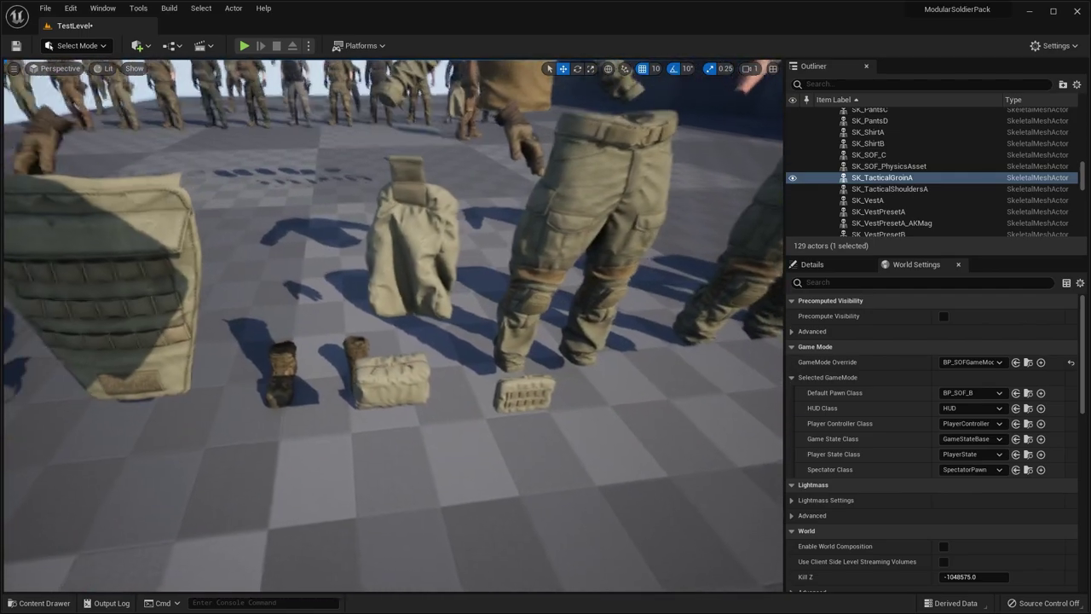
right_click_drag(490, 300, 439, 335)
right_click_drag(360, 326, 588, 247)
right_click_drag(376, 297, 352, 270)
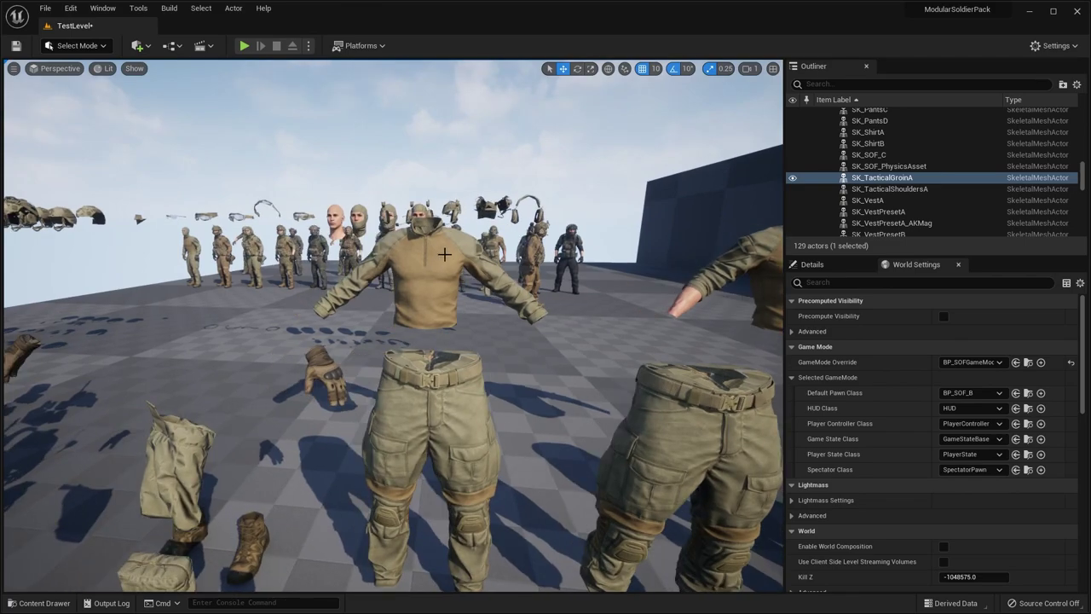
- Examine the long-sleeved and rolled-sleeve shirts and the pants variants
right_click_drag(444, 254, 444, 254)
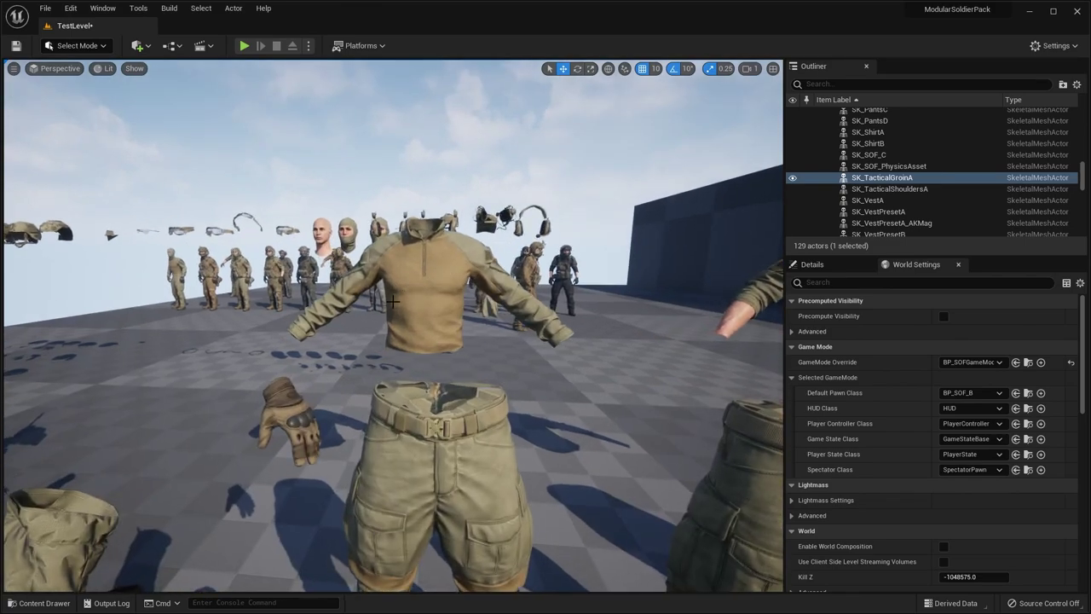
right_click_drag(436, 289, 437, 289)
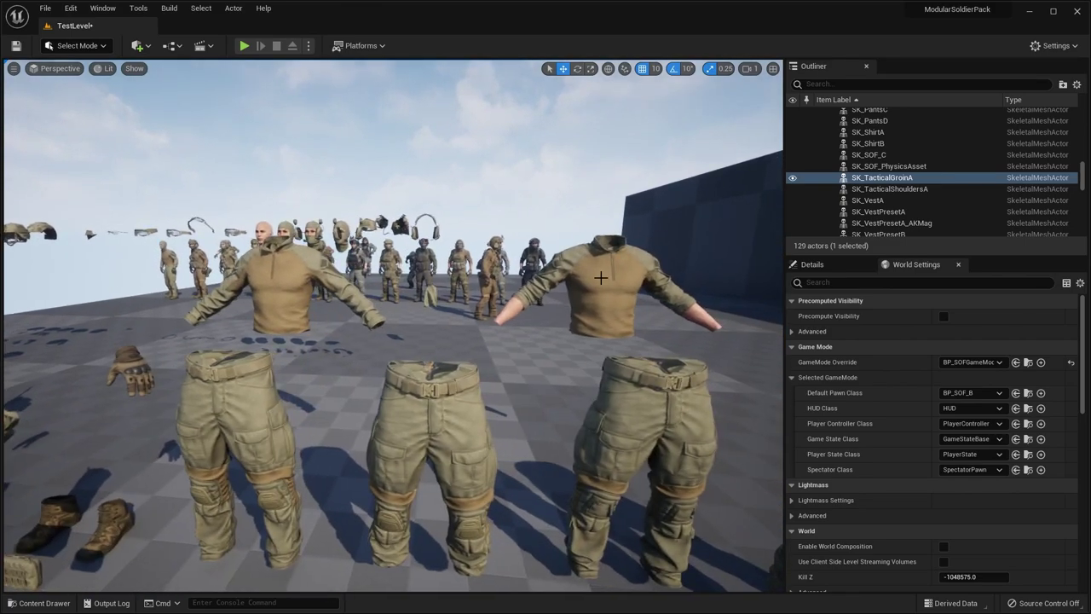
right_click_drag(546, 338, 546, 337)
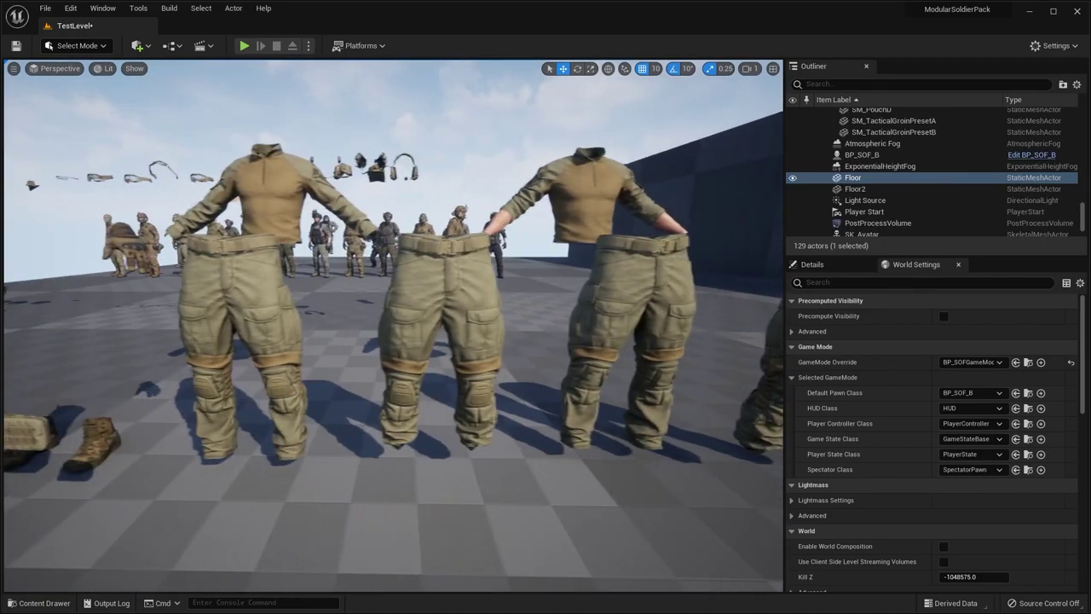
- Examine the headphones, the bare head and the balaclava-covered head at close range
right_click_drag(434, 393, 434, 393)
right_click_drag(368, 421, 420, 423)
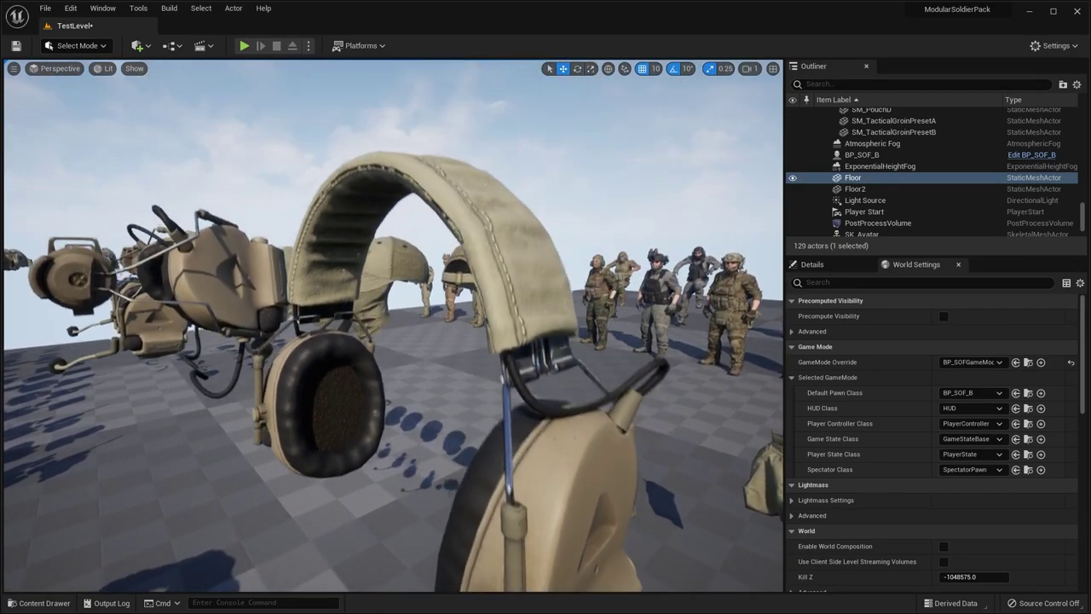
right_click_drag(543, 393, 544, 393)
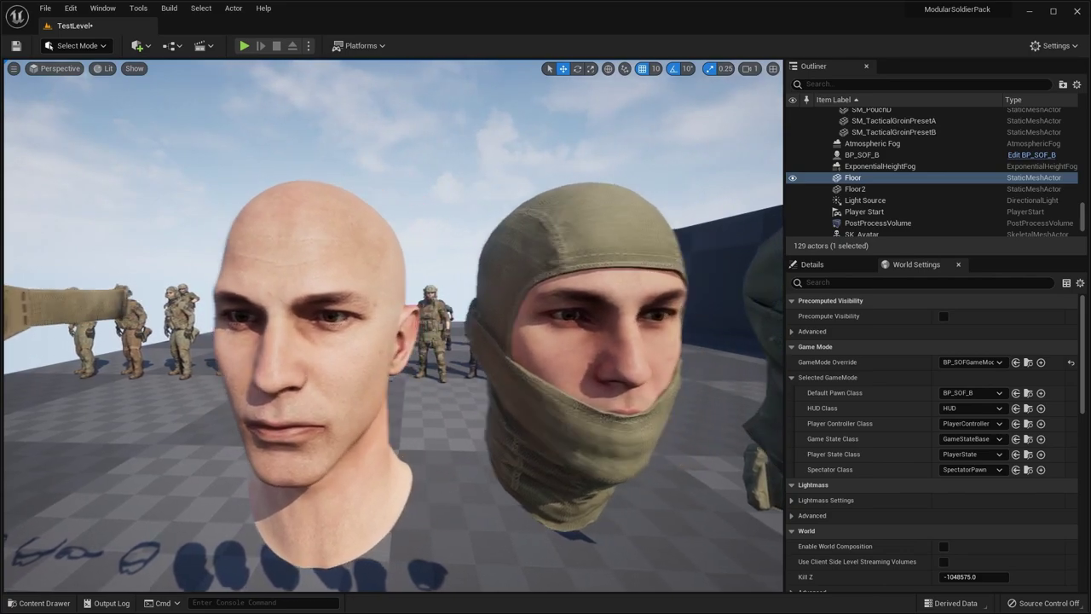
- Examine the full lineup of separate gear meshes and assembled soldiers from a distance
right_click_drag(544, 393, 512, 415)
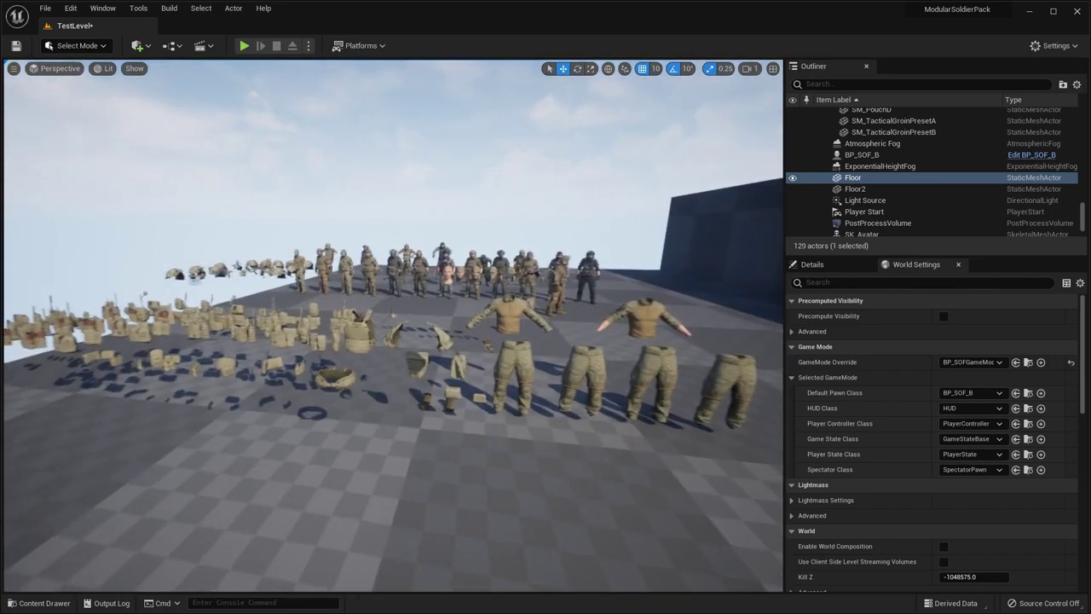
right_click_drag(496, 424, 495, 424)
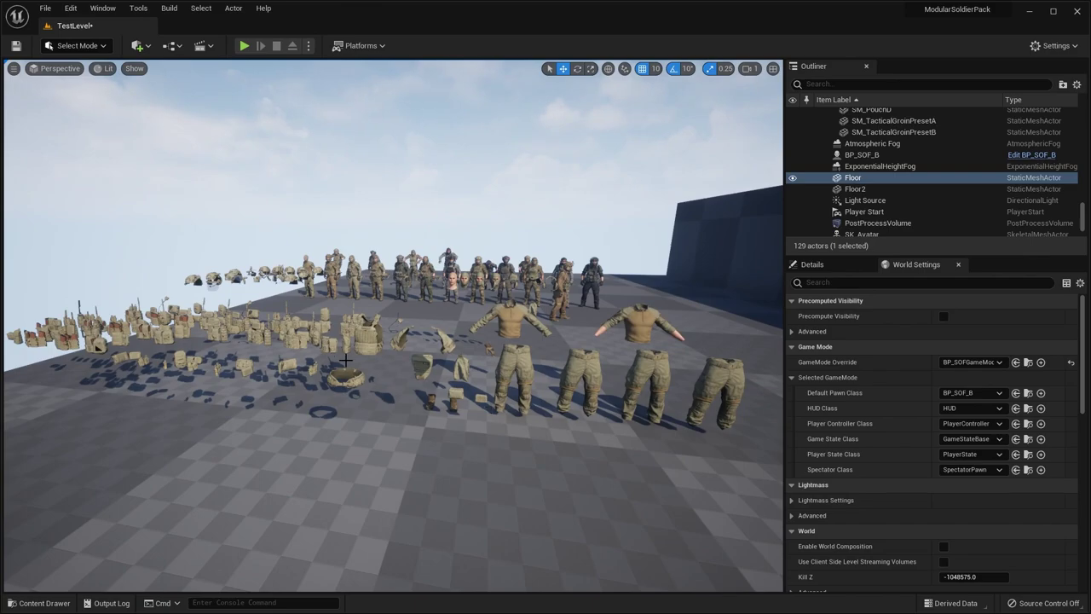
right_click_drag(459, 323, 459, 323)
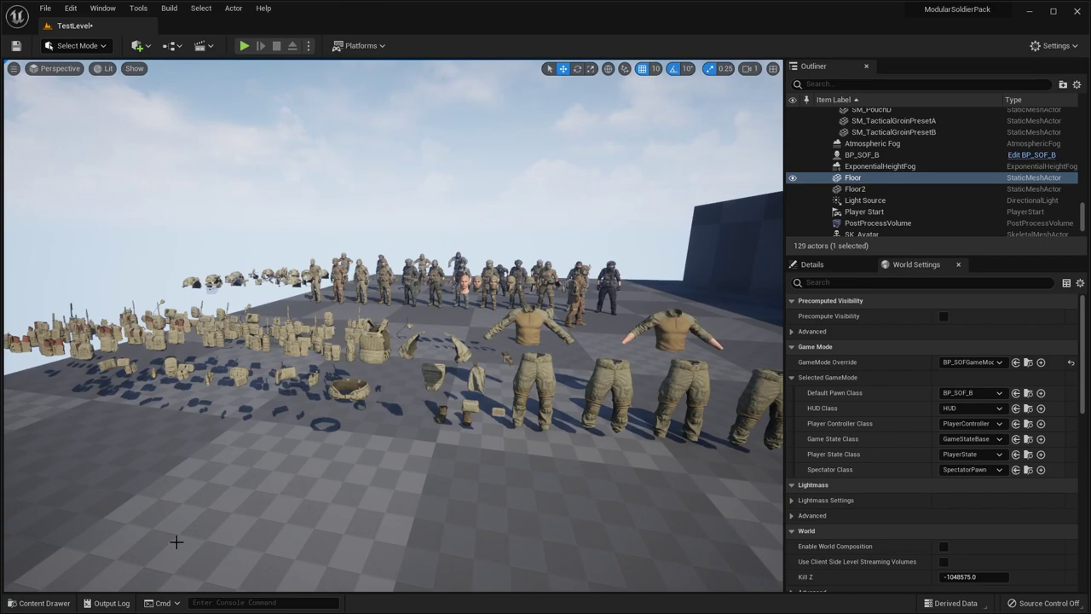
- Open the ShowCase level and play it in full screen
left_click(44, 603)
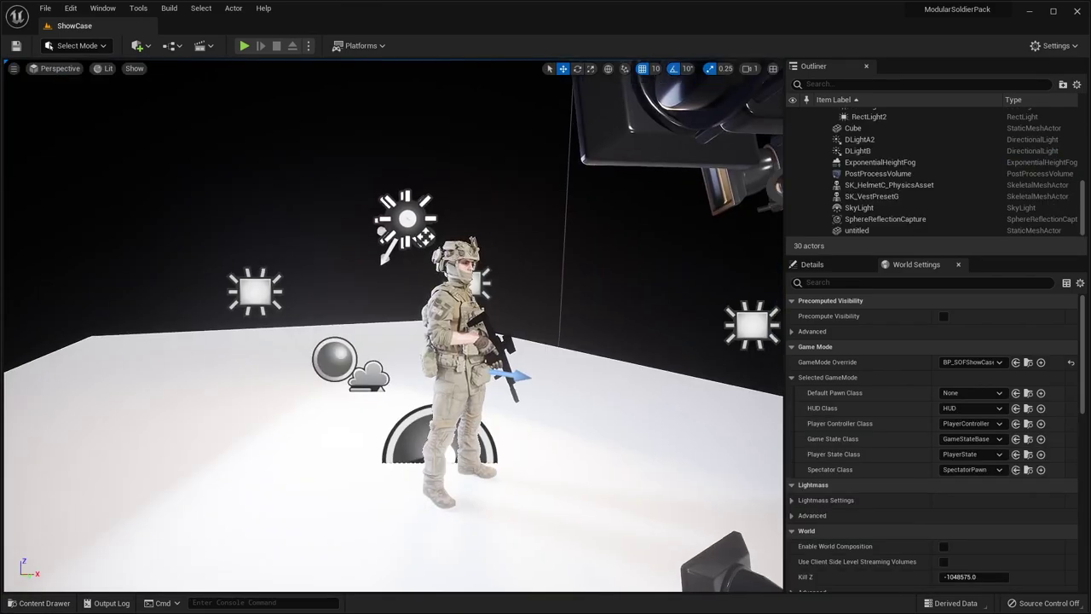
scroll(510, 274, "down", 1)
left_click(245, 46)
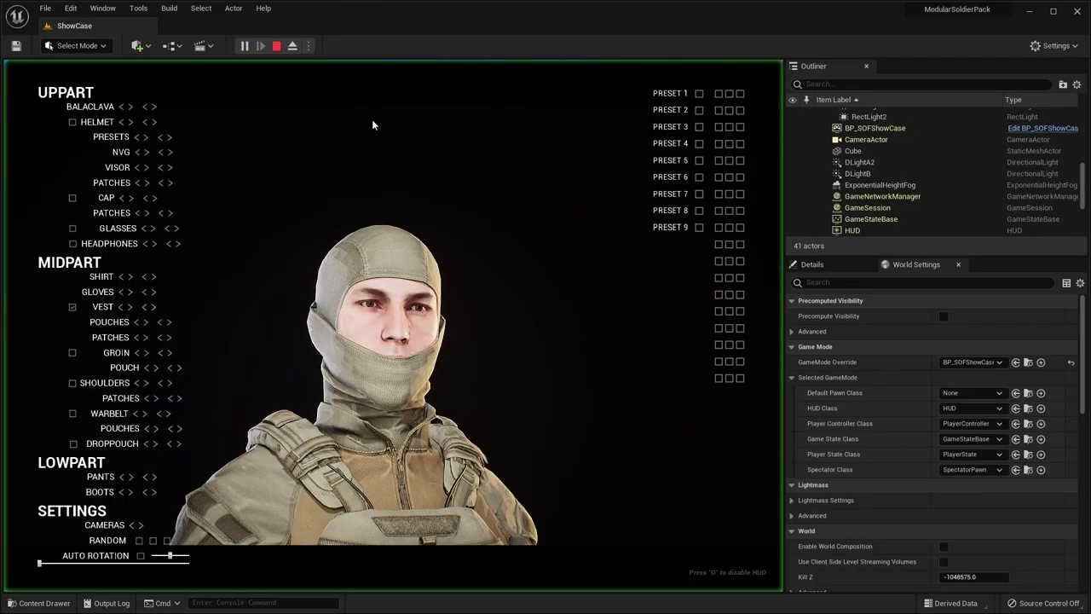
key("F11")
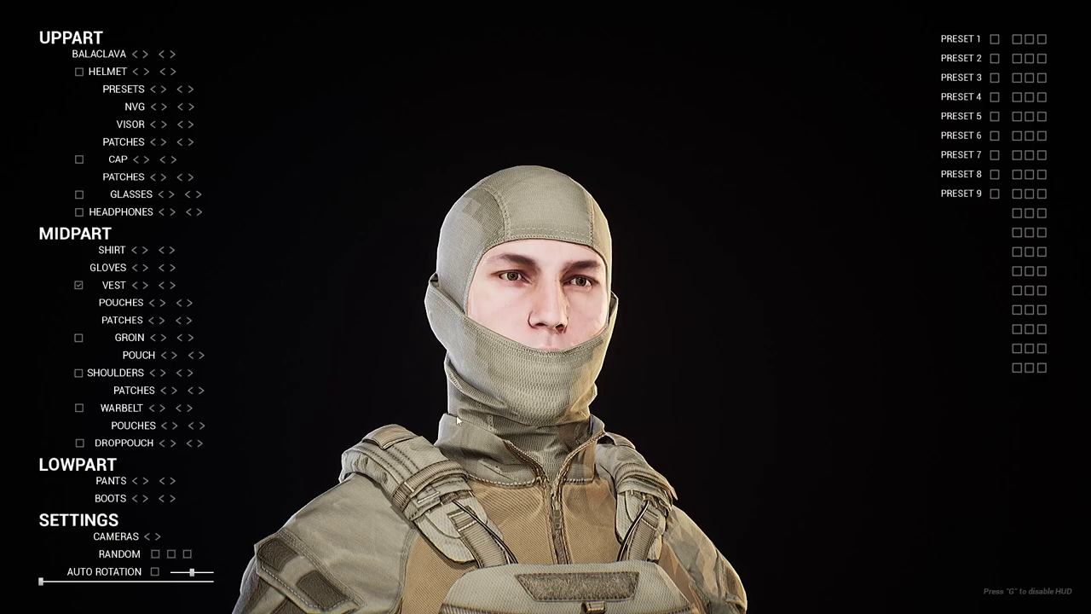
- Rotate the soldier and change the camera from the head close-up to the full-body view and to the thigh-up view
left_click_drag(117, 587, 46, 582)
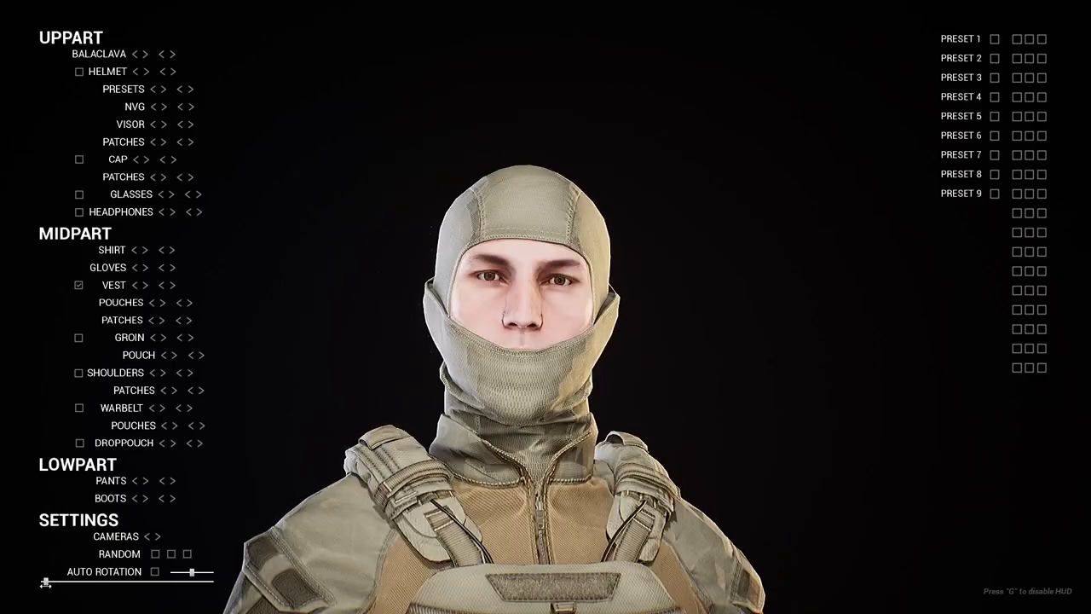
left_click(148, 537)
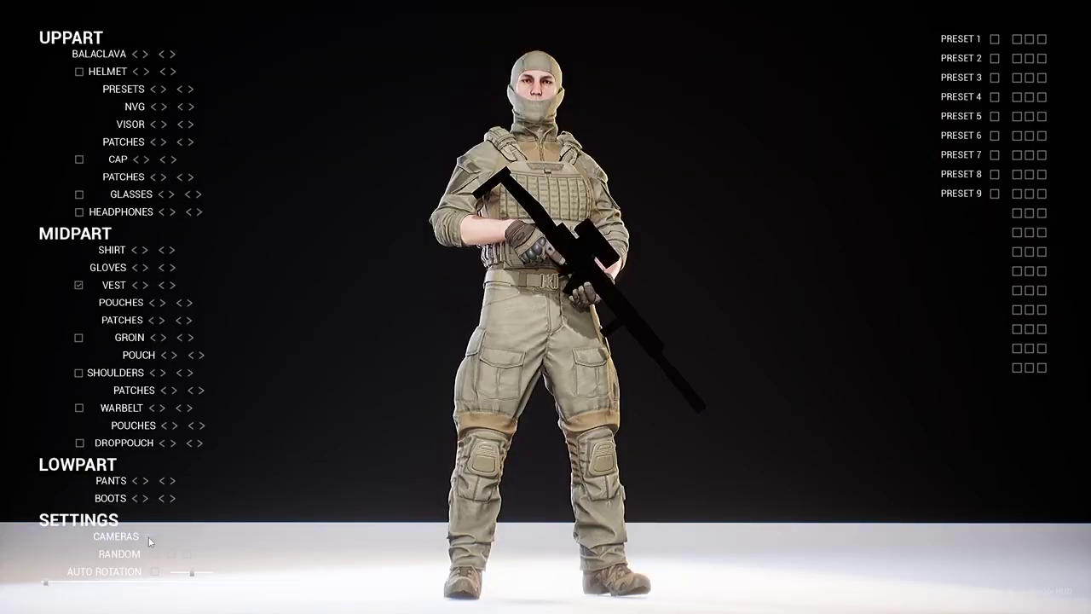
left_click_drag(143, 583, 56, 583)
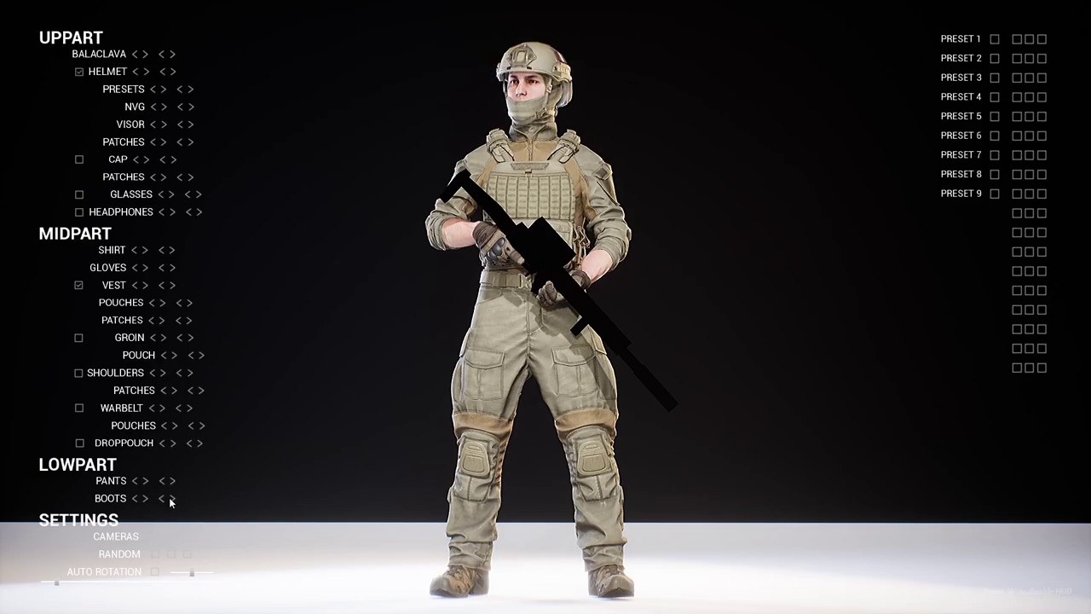
left_click(157, 541)
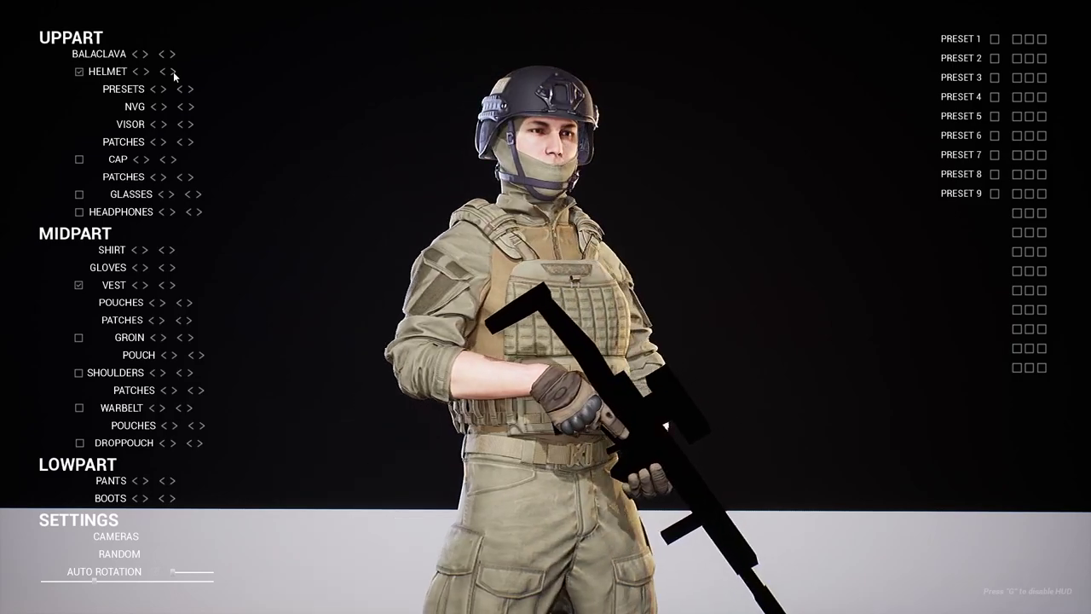
- Cycle through the helmet's camouflage variants and its accessory presets
left_click(173, 71)
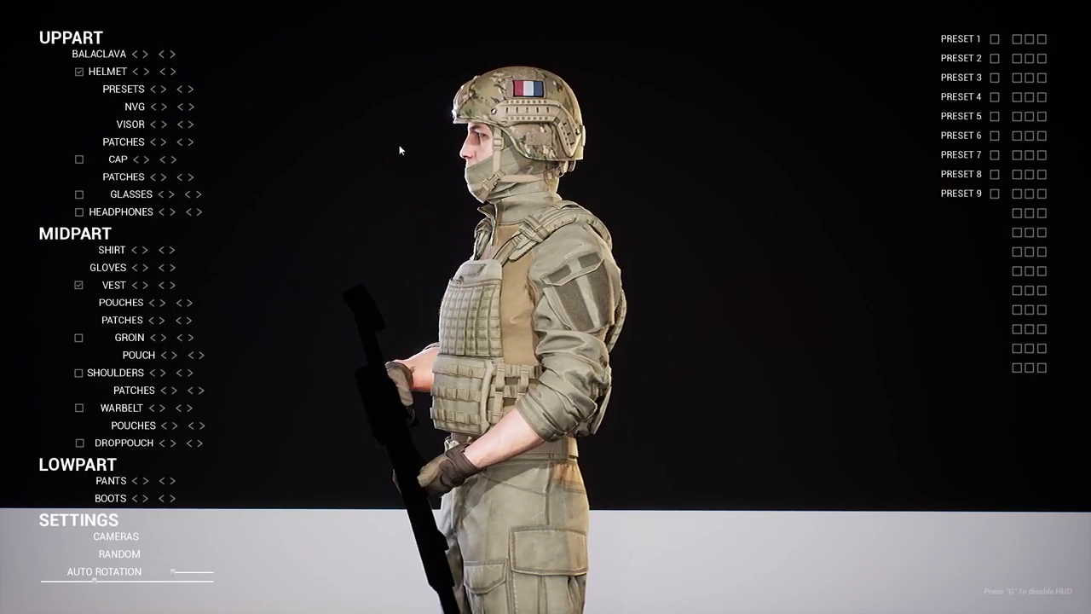
left_click(174, 72)
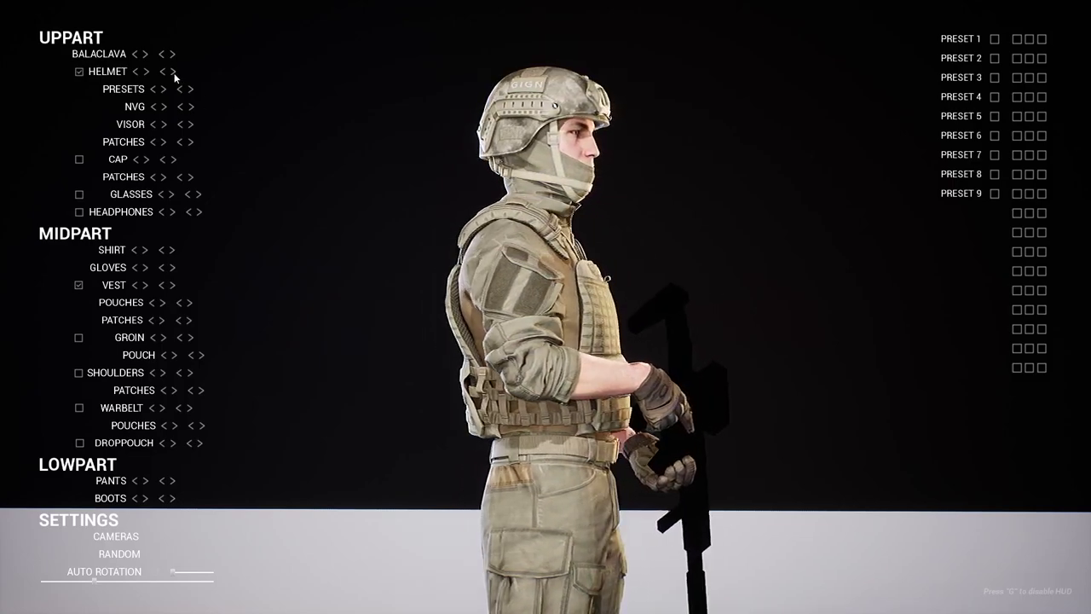
left_click(167, 88)
left_click(164, 88)
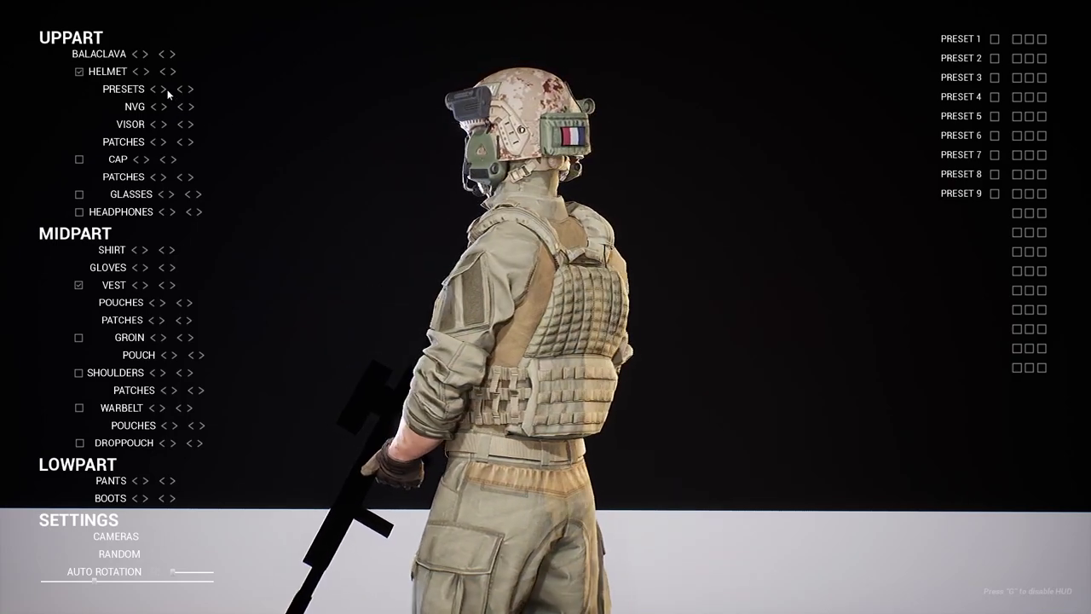
left_click(163, 89)
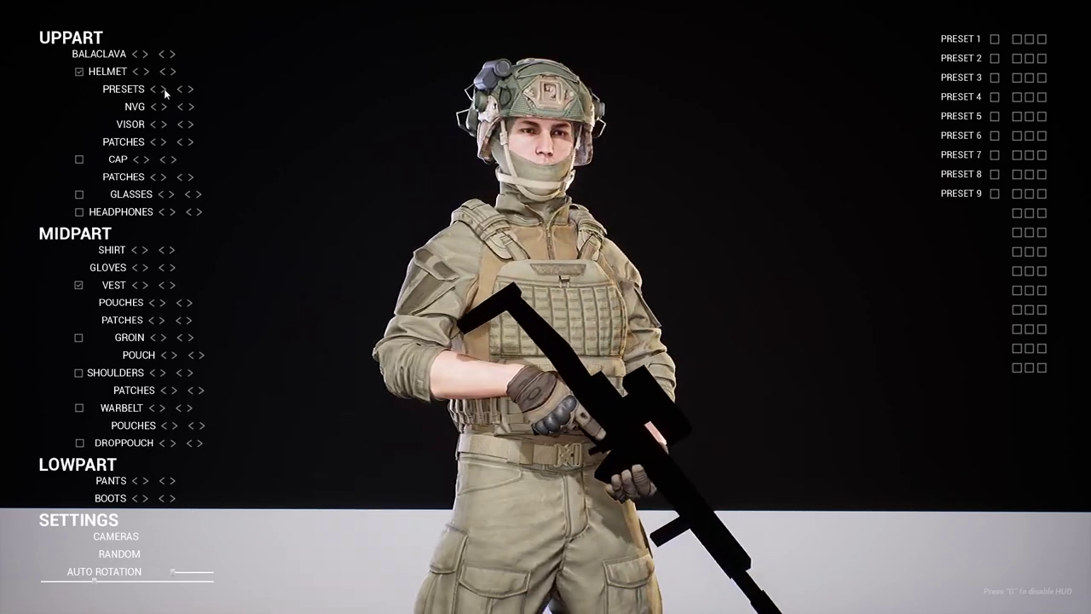
left_click(164, 88)
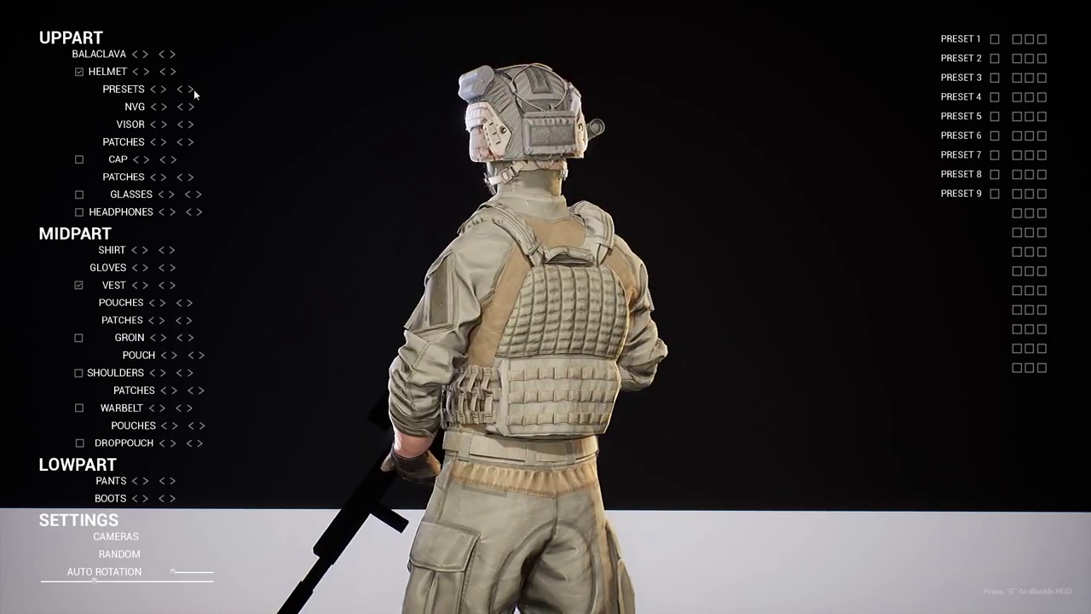
- Cycle the helmet preset through its colour and camouflage variants, ending on the camouflage one
left_click(194, 89)
left_click(193, 89)
left_click(193, 89)
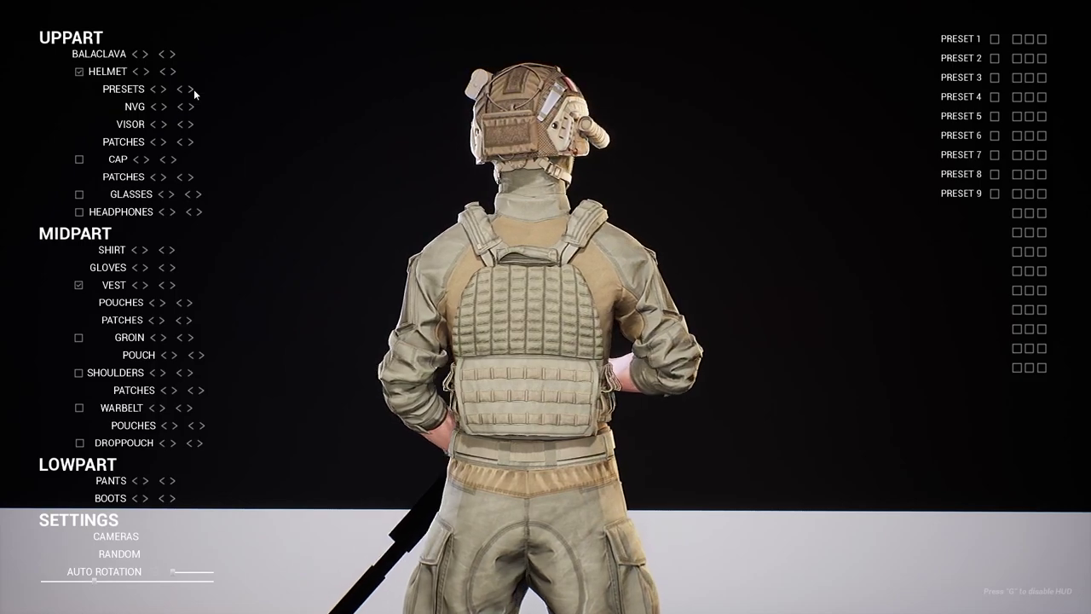
left_click(194, 89)
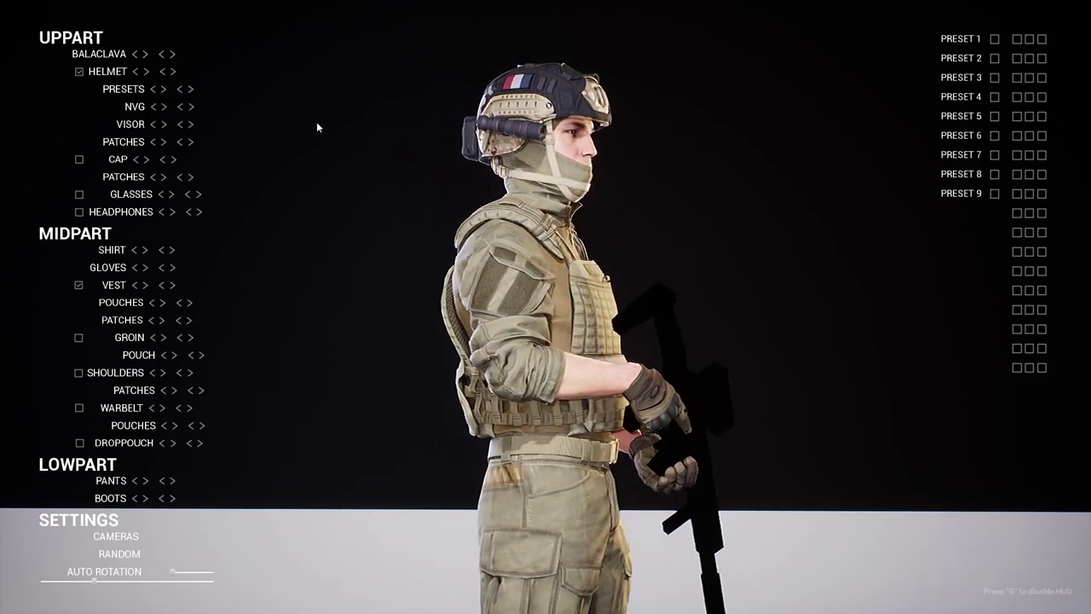
left_click(194, 88)
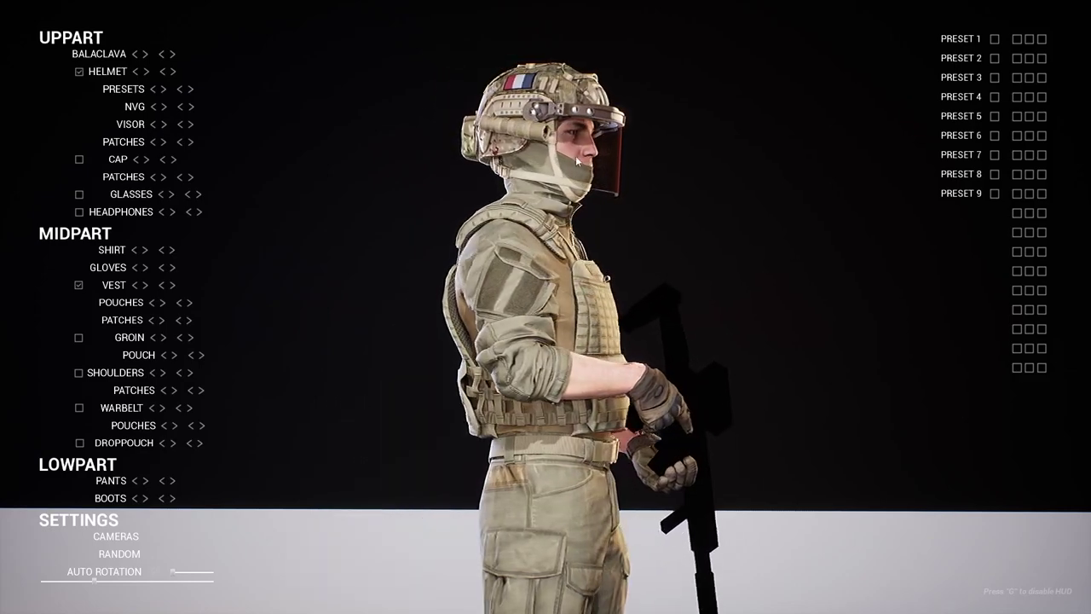
- Switch between the helmet's visor options and cycle through its night-vision goggle models
left_click(156, 124)
left_click(164, 125)
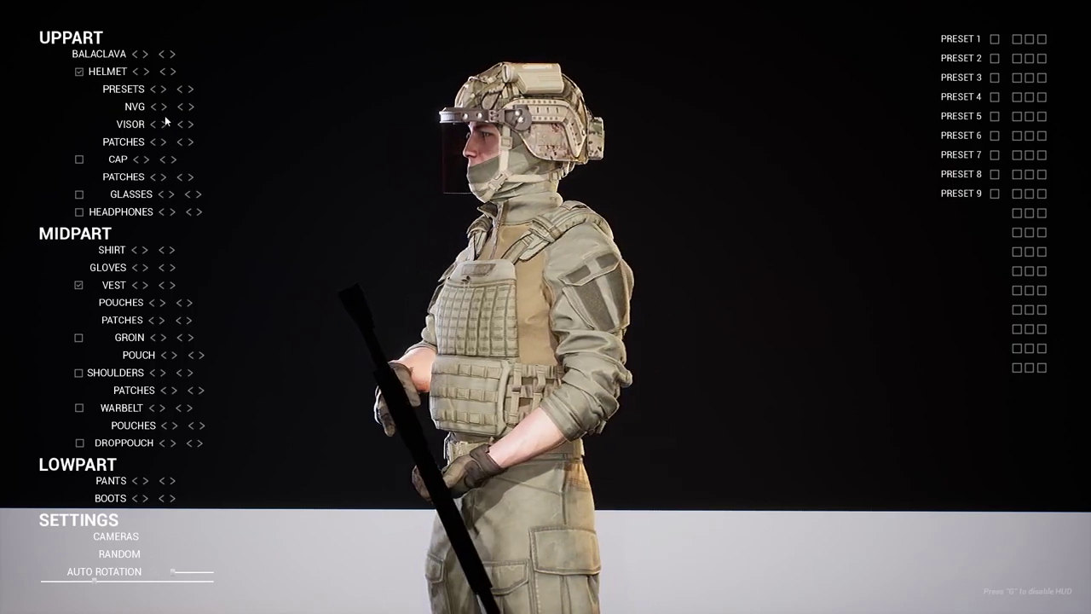
left_click(154, 107)
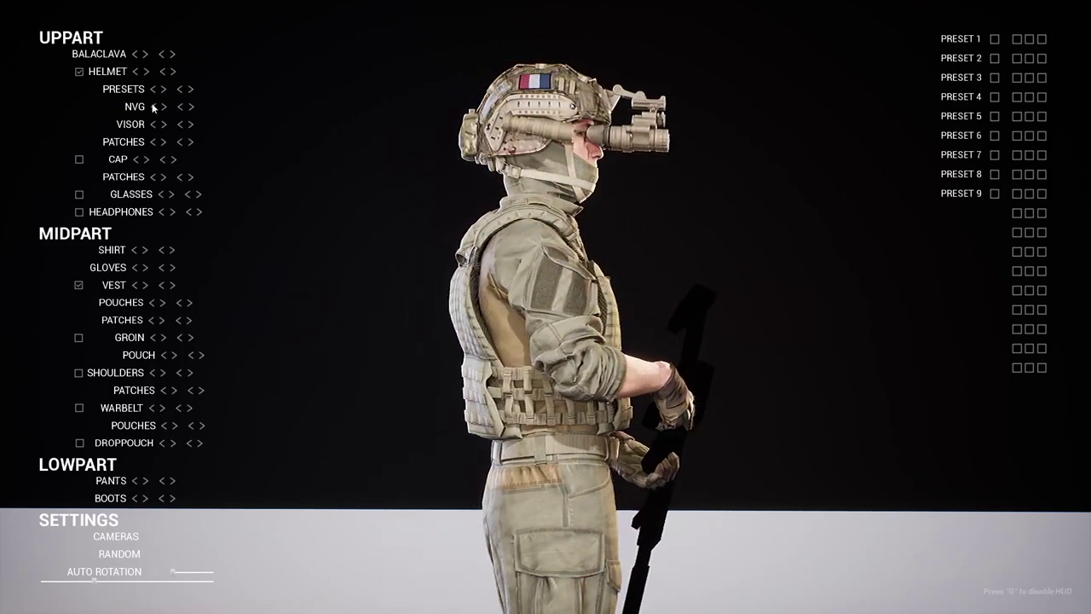
left_click(154, 107)
left_click(164, 106)
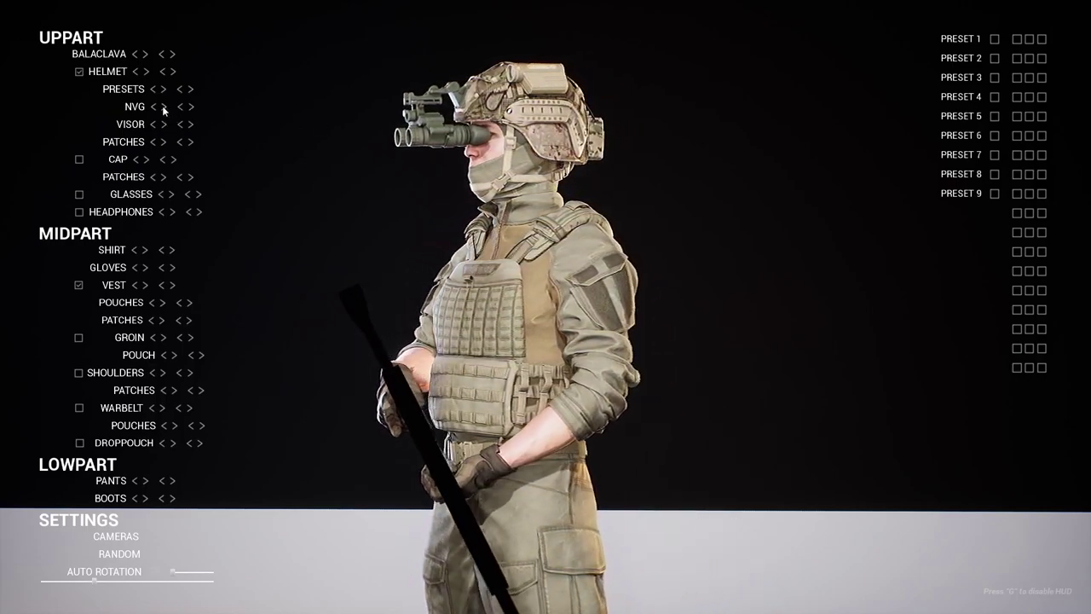
left_click(155, 107)
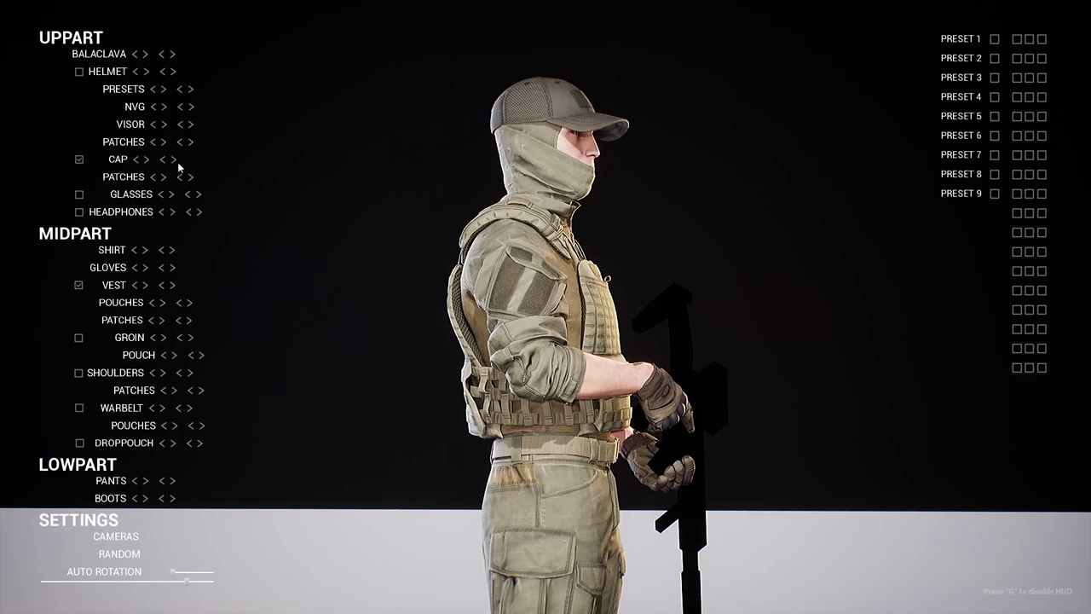
- Switch the glasses model and compare the rolled-sleeve and long-sleeved shirts on the soldier
left_click(172, 195)
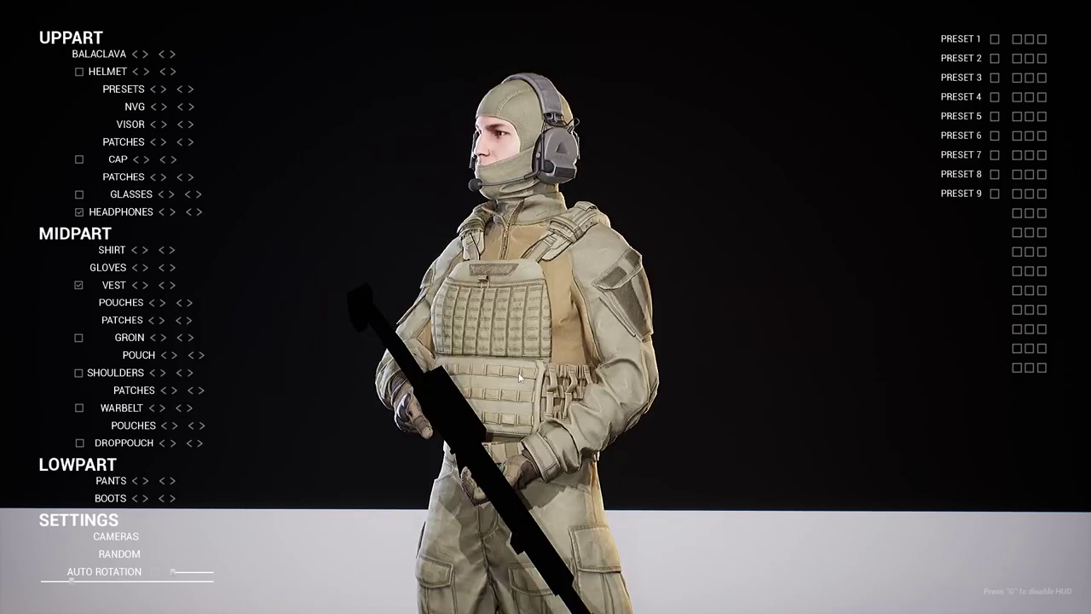
left_click(144, 249)
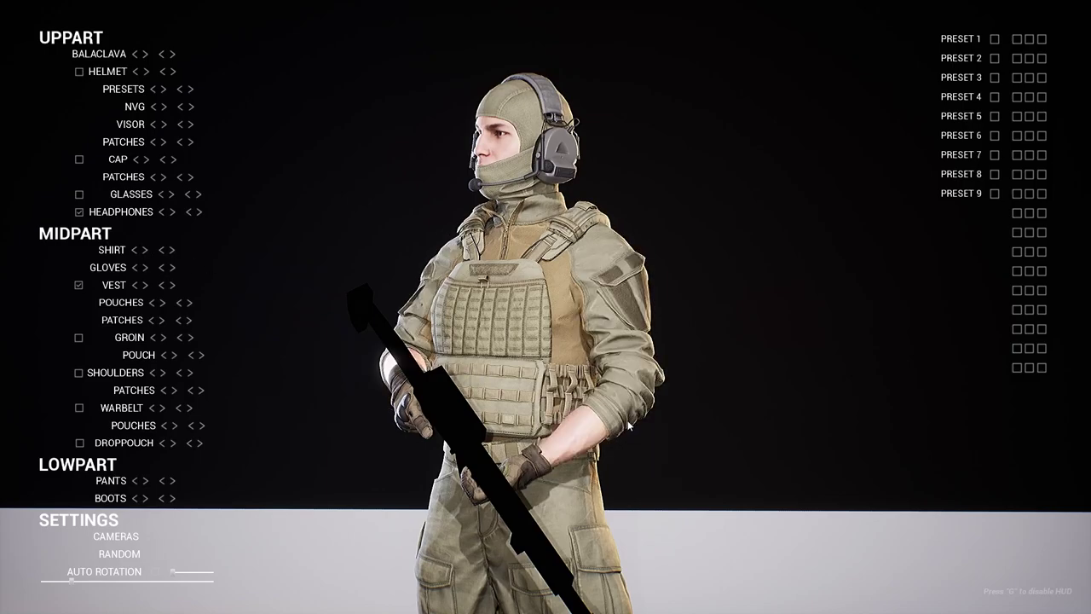
left_click(135, 250)
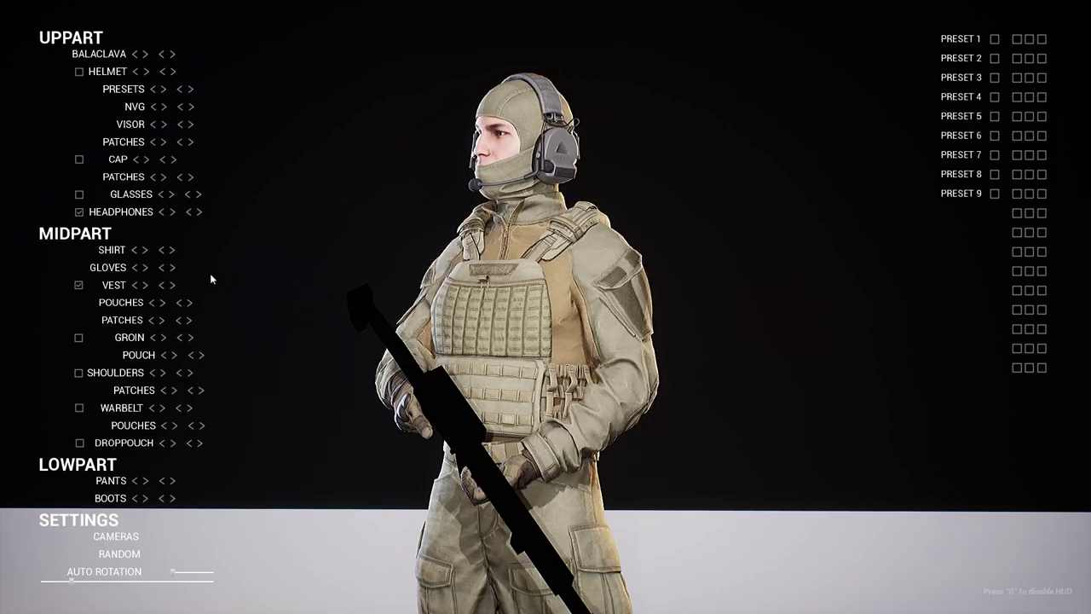
- Cycle the rolled-sleeve shirt through its solid colour and camouflage variants
left_click(172, 250)
left_click(172, 249)
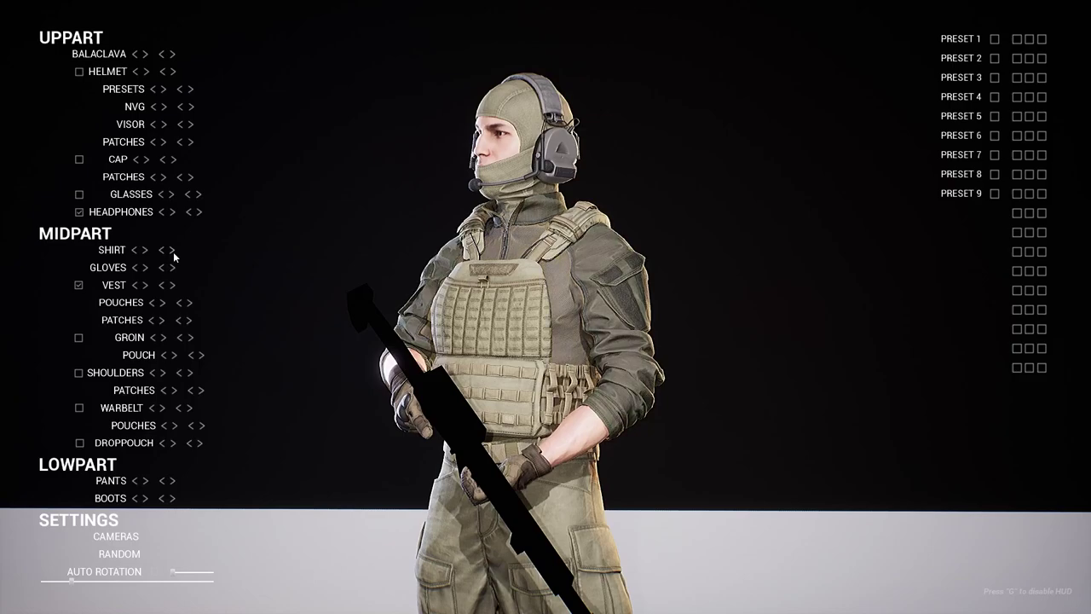
left_click(172, 249)
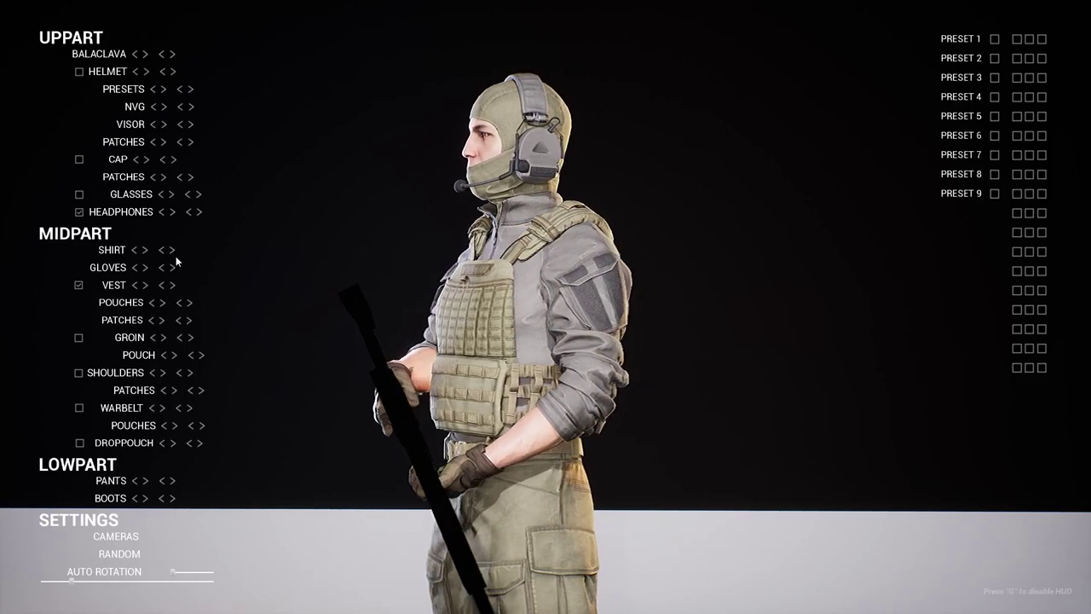
left_click(173, 251)
left_click(173, 251)
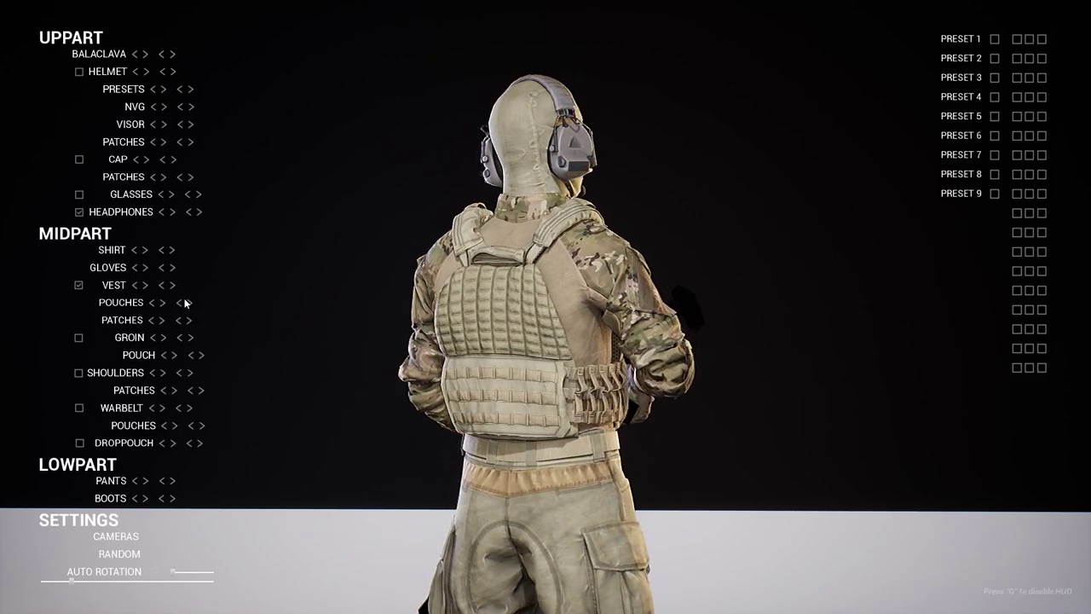
left_click(173, 250)
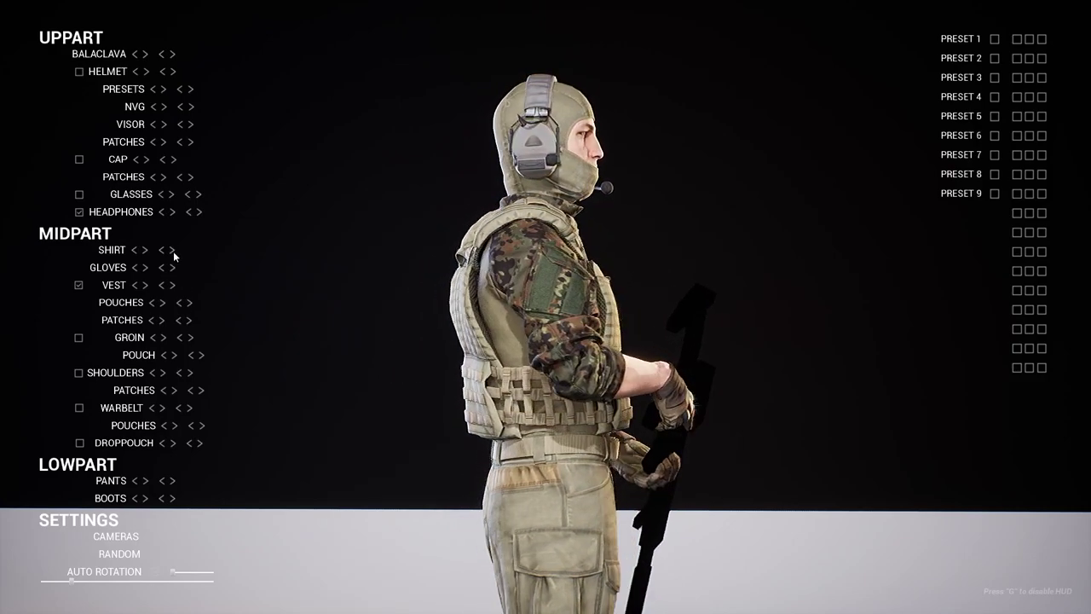
left_click(173, 251)
left_click(173, 251)
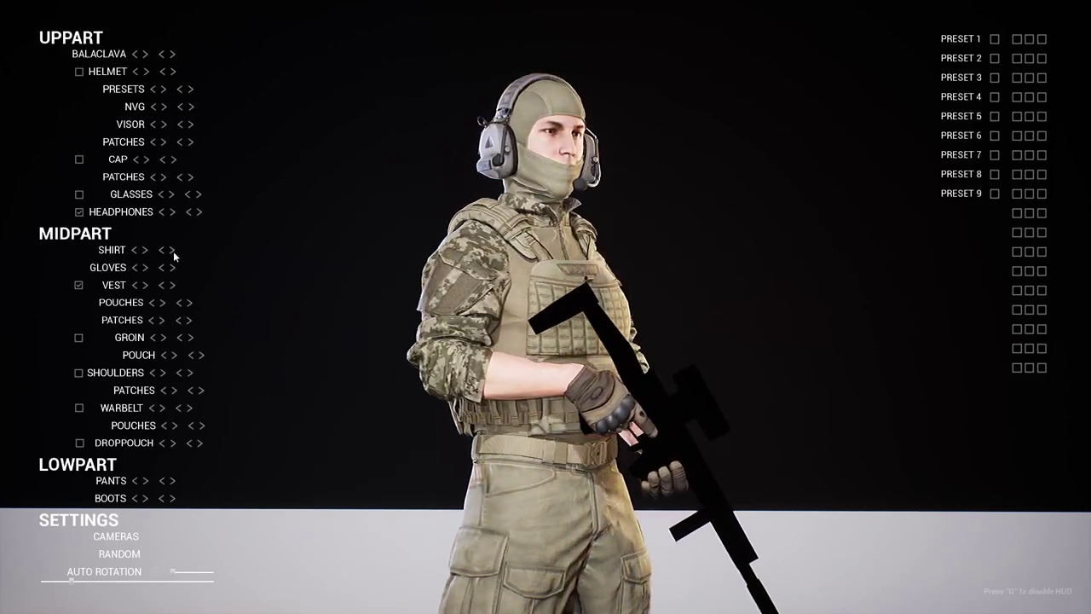
- Change the gloves to the grey variant and on to the green one
left_click(169, 267)
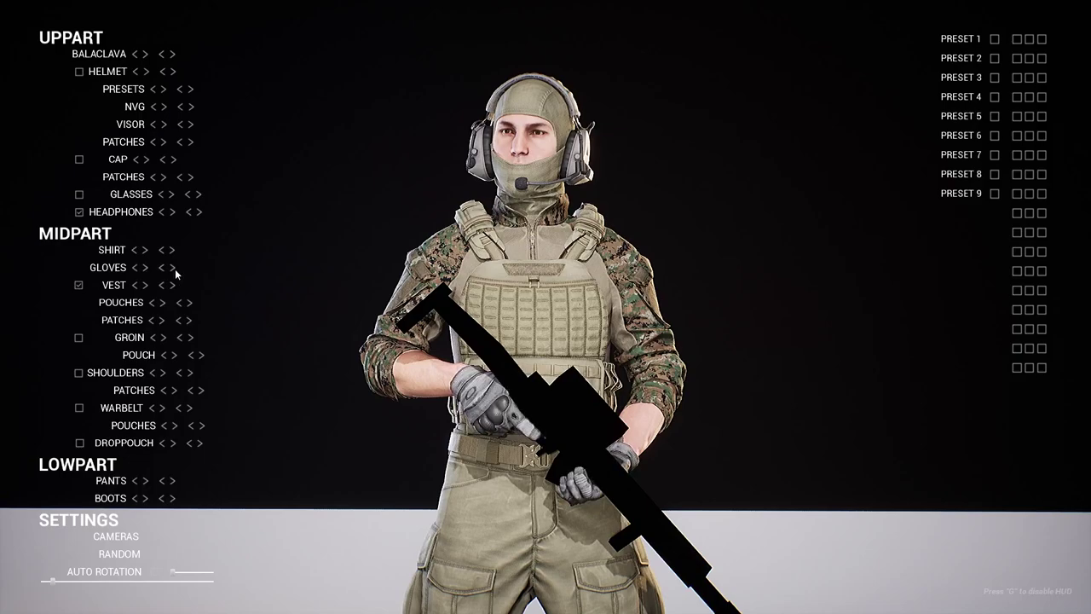
left_click(174, 268)
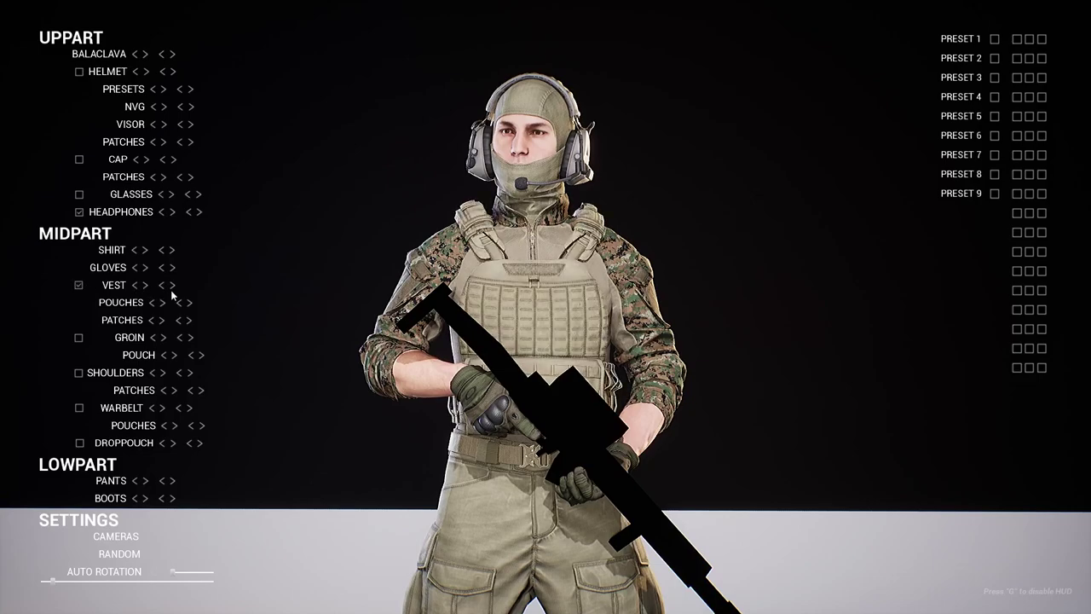
- Change the vest to the grey variant and cycle through the pouch layouts mounted on it
left_click(172, 288)
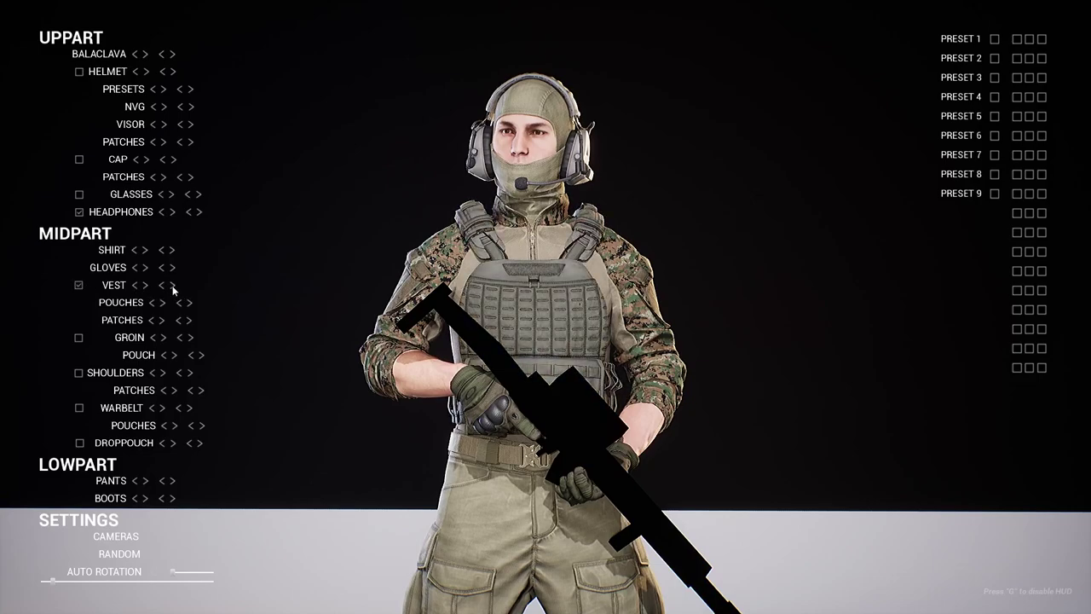
left_click(164, 303)
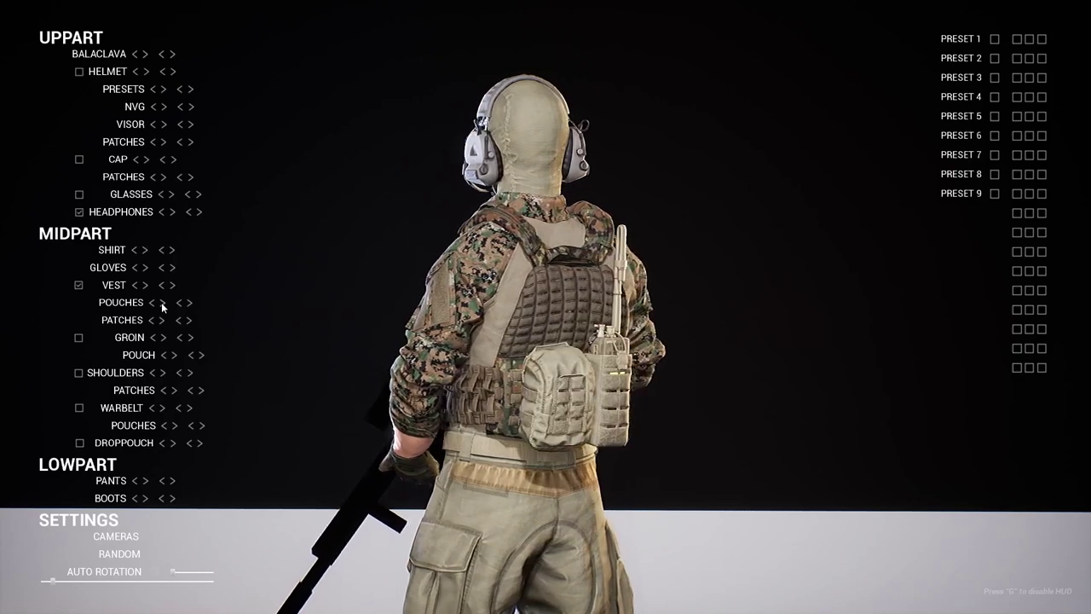
left_click(161, 302)
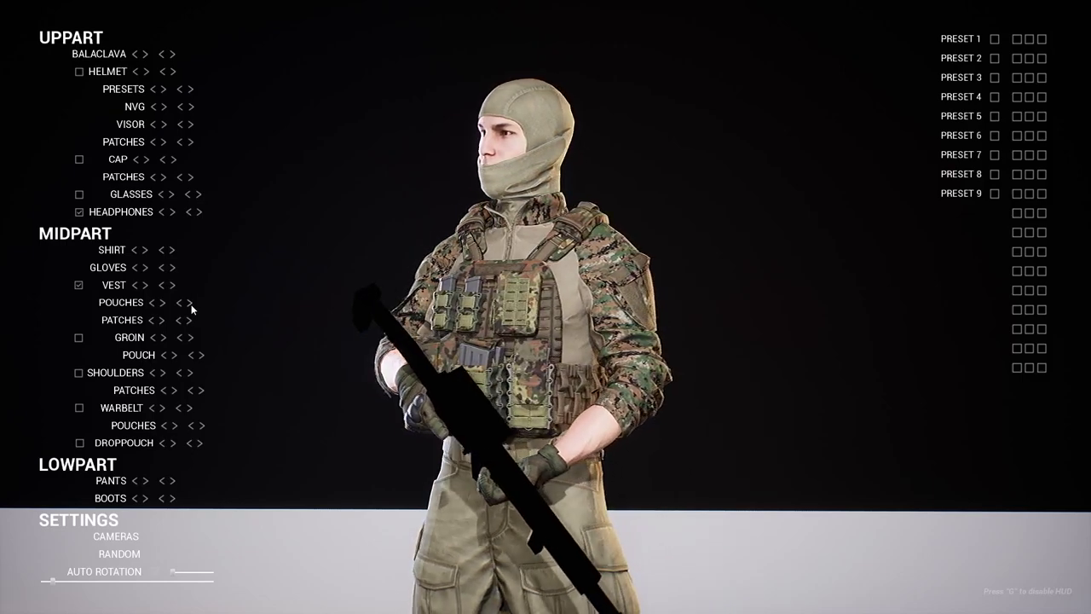
- Add the groin armour and shoulder pads to the soldier and cycle the shoulder patches
left_click(164, 341)
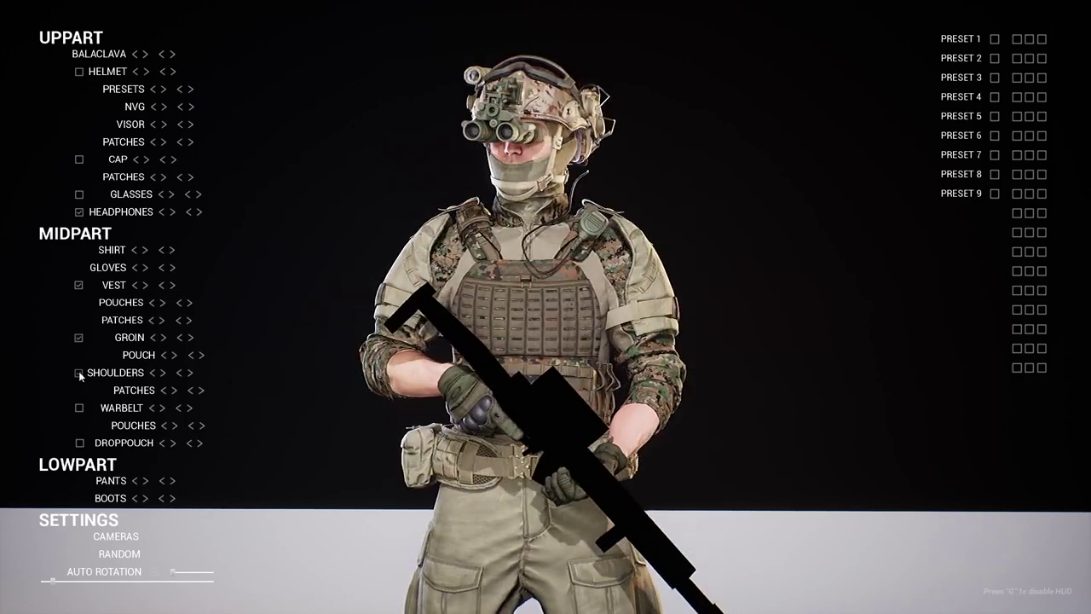
left_click(78, 373)
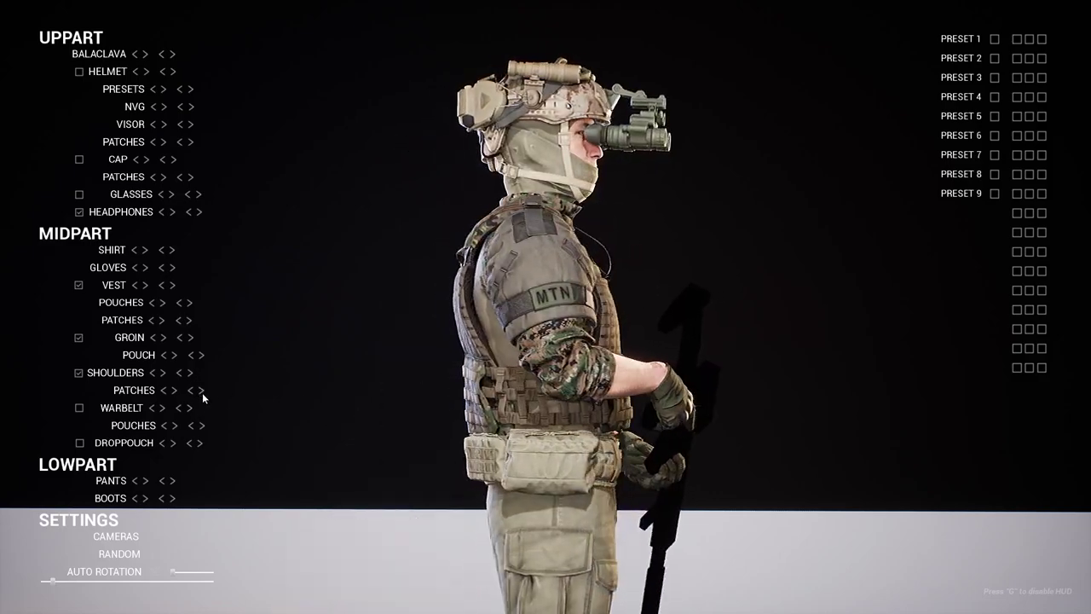
left_click(202, 392)
left_click(202, 392)
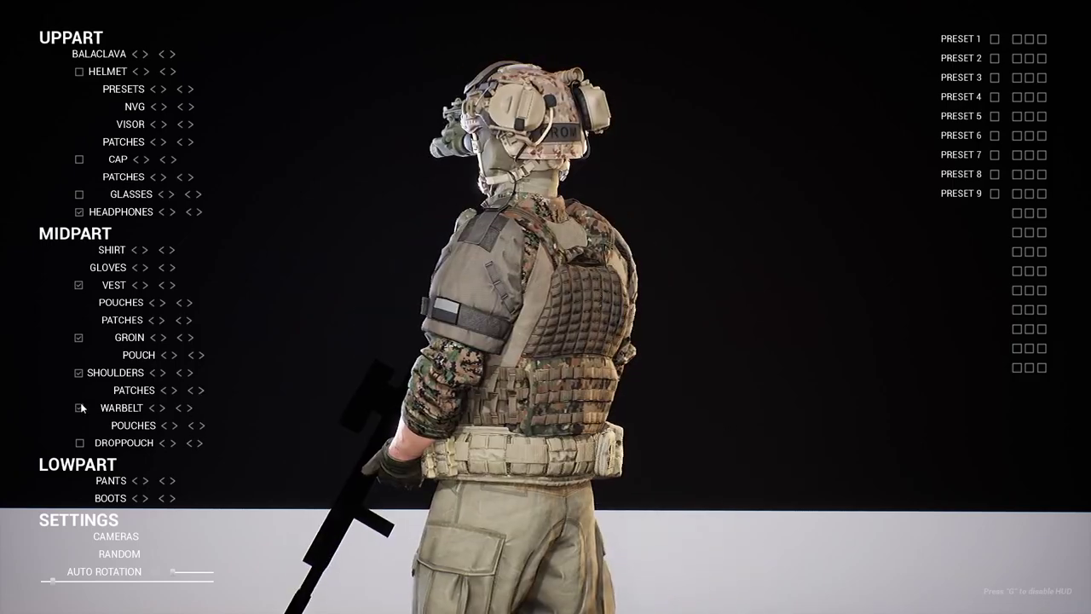
- Fit the war belt, turn the soldier to show the drop pouch, and change the pants to the camouflage variant
left_click(80, 407)
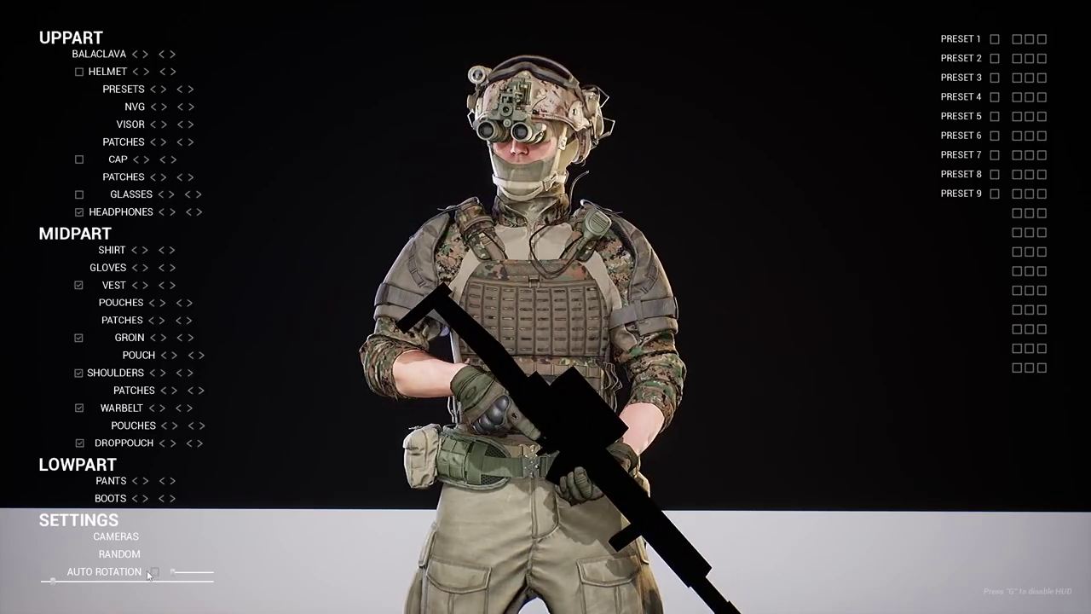
left_click_drag(127, 580, 98, 582)
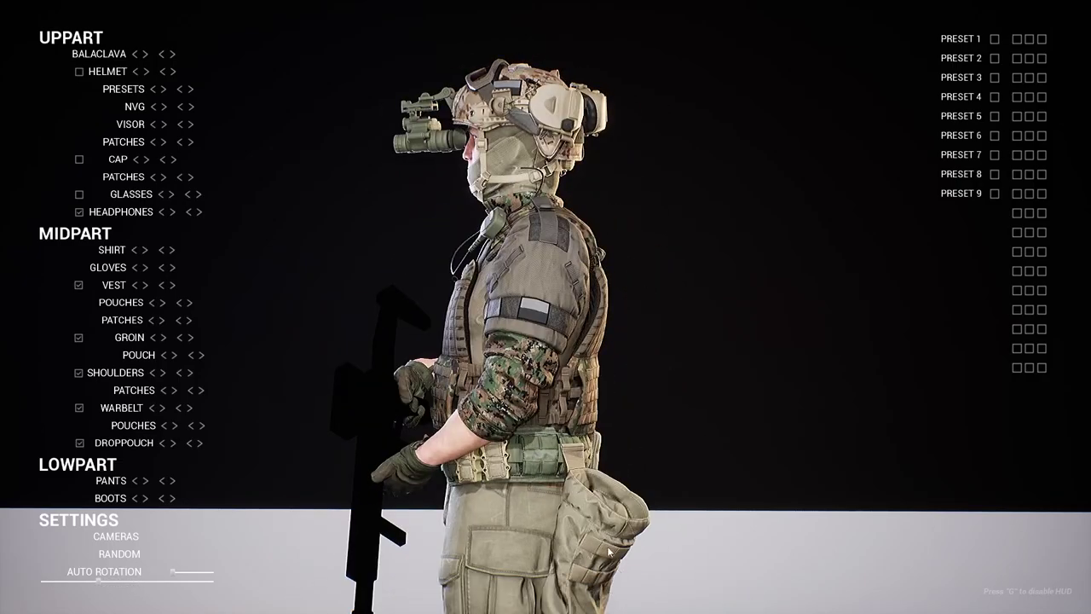
left_click_drag(90, 583, 125, 584)
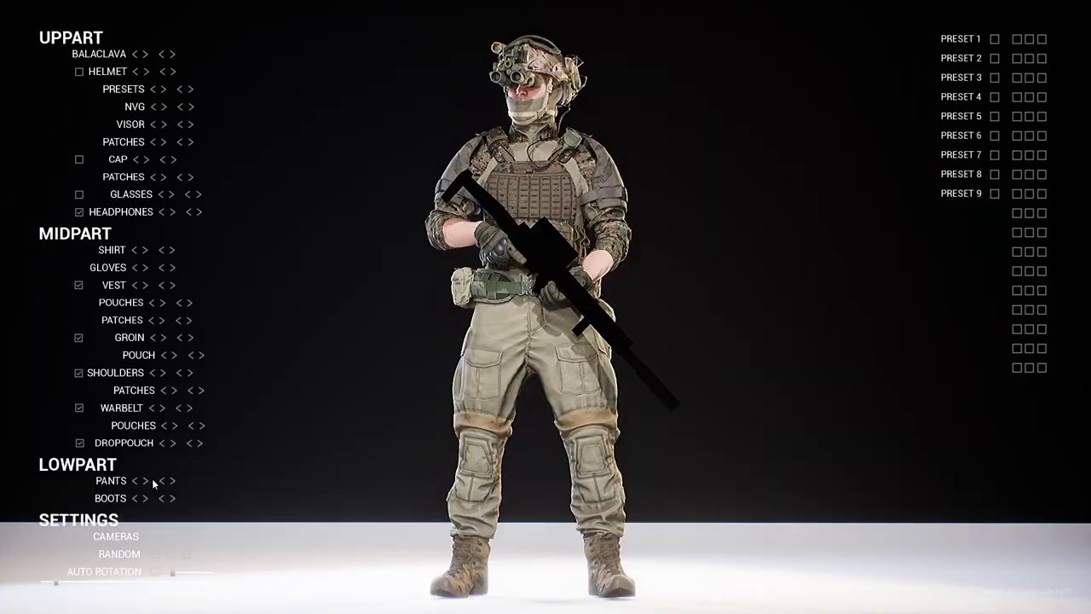
left_click(147, 481)
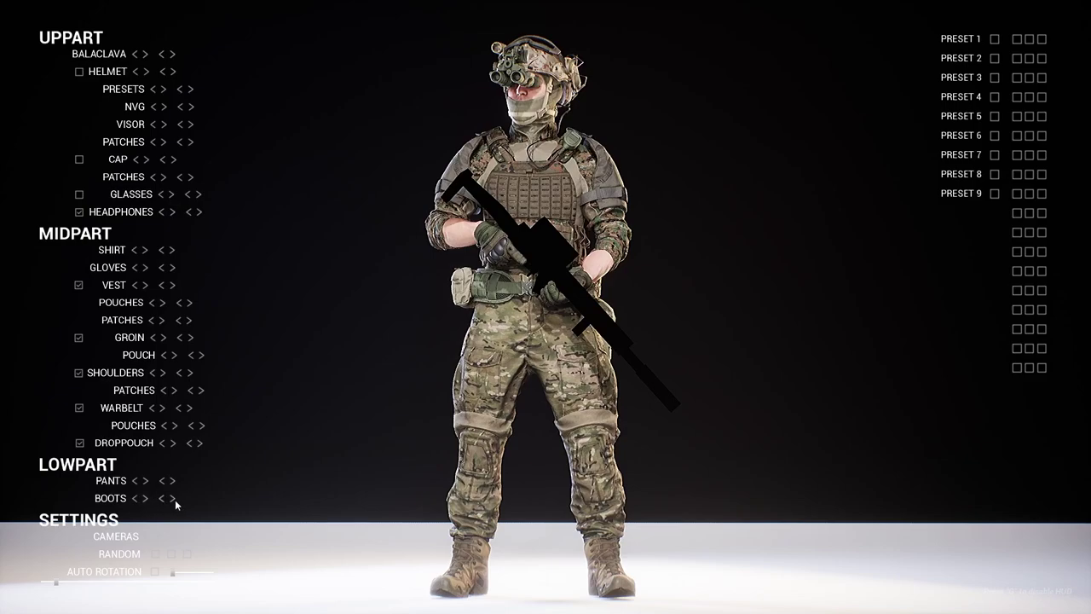
- Generate several random outfits for the soldier
left_click(159, 556)
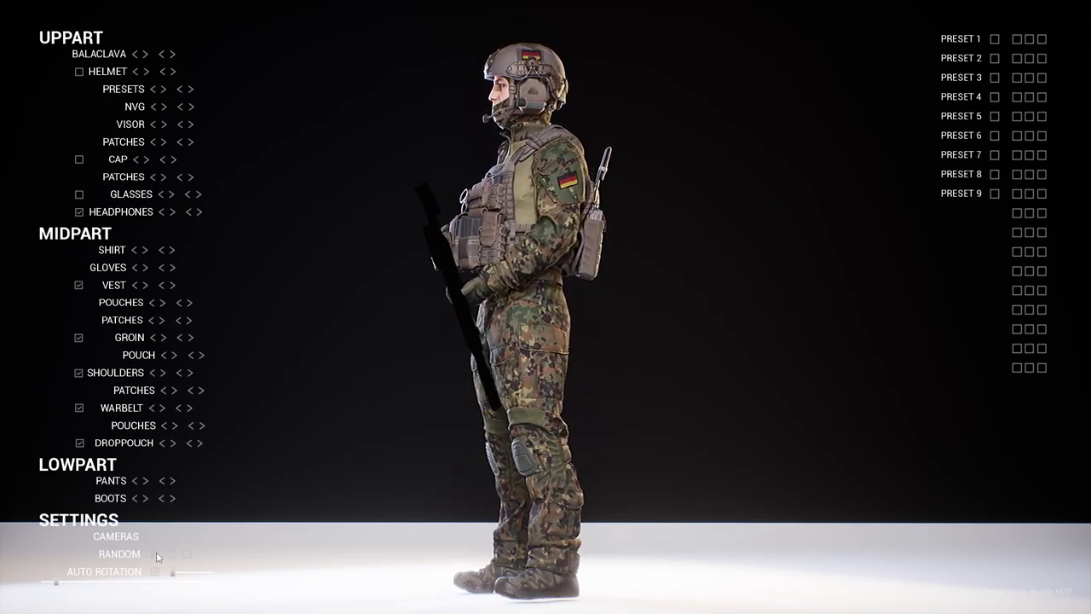
left_click(156, 555)
left_click(173, 559)
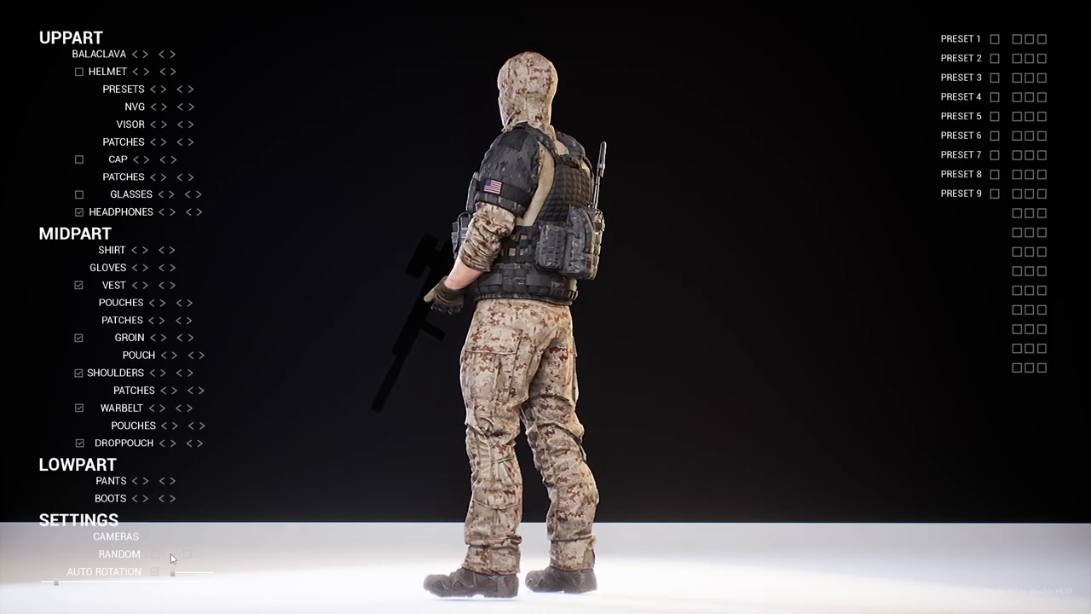
left_click(174, 558)
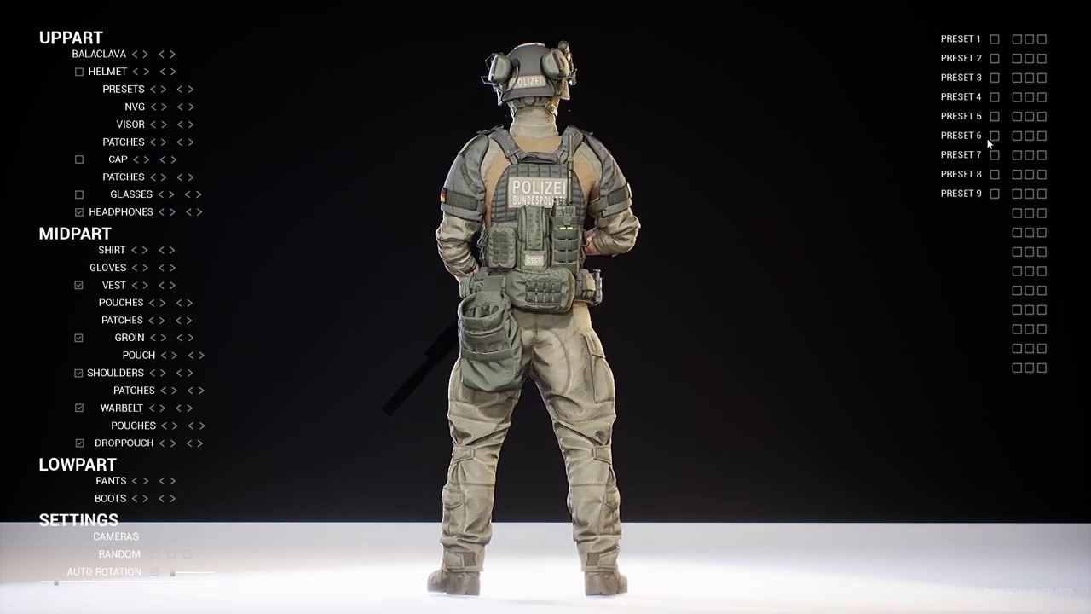
- Load preset 2, presets 5 through 9, and the first unlabelled variants beside presets 7 and 8
left_click(994, 57)
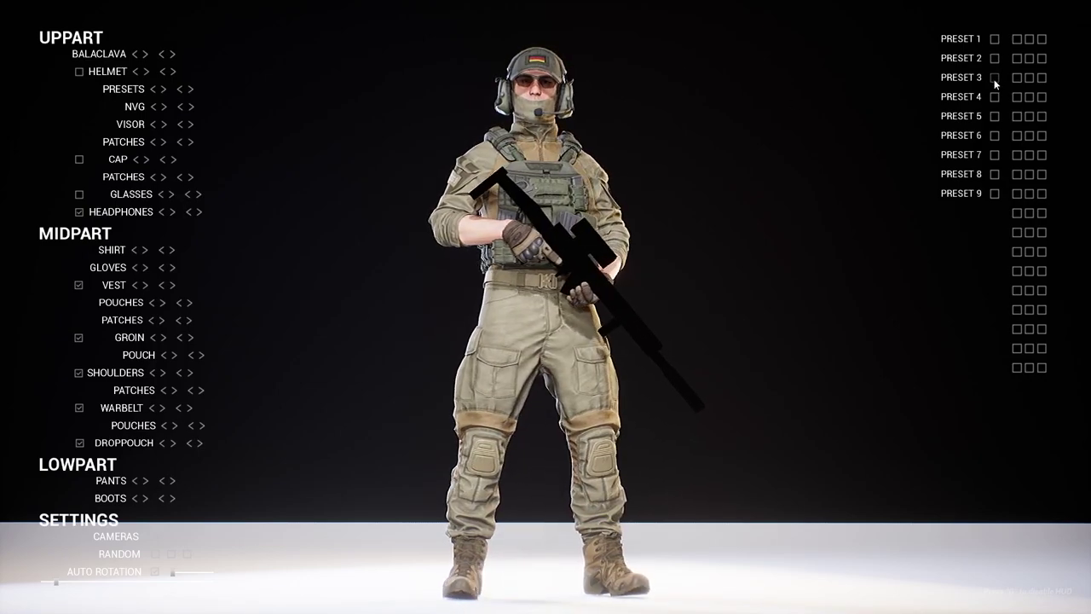
left_click(994, 116)
left_click(994, 133)
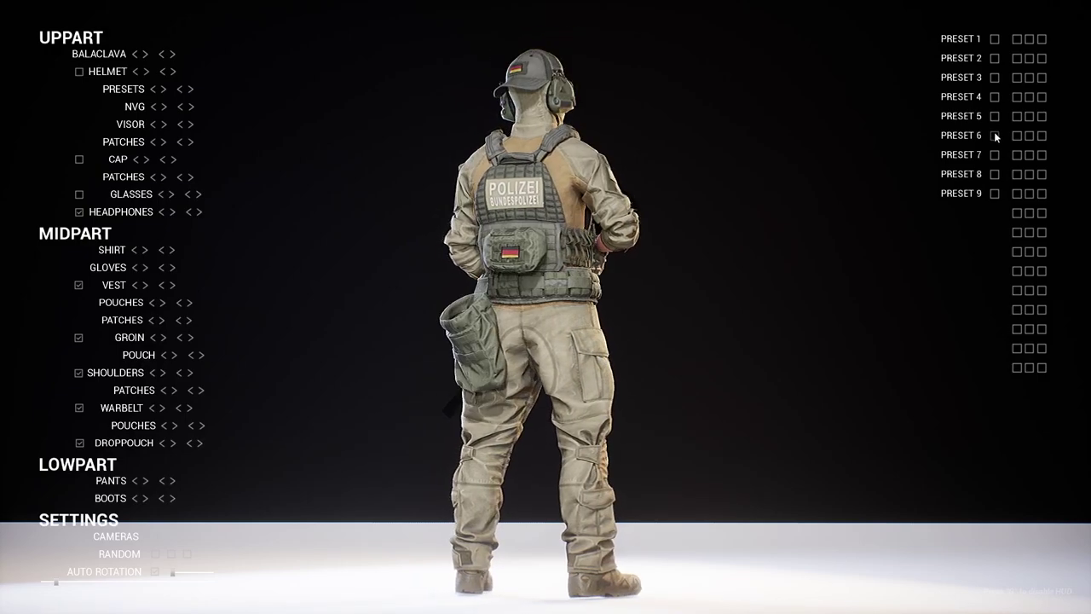
left_click(993, 153)
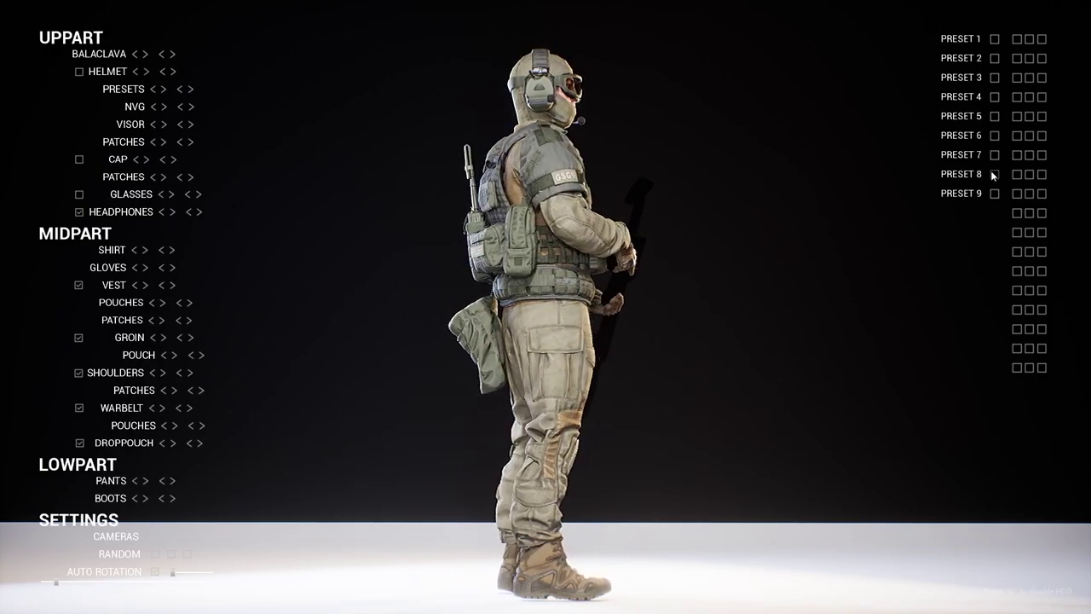
left_click(992, 174)
left_click(992, 192)
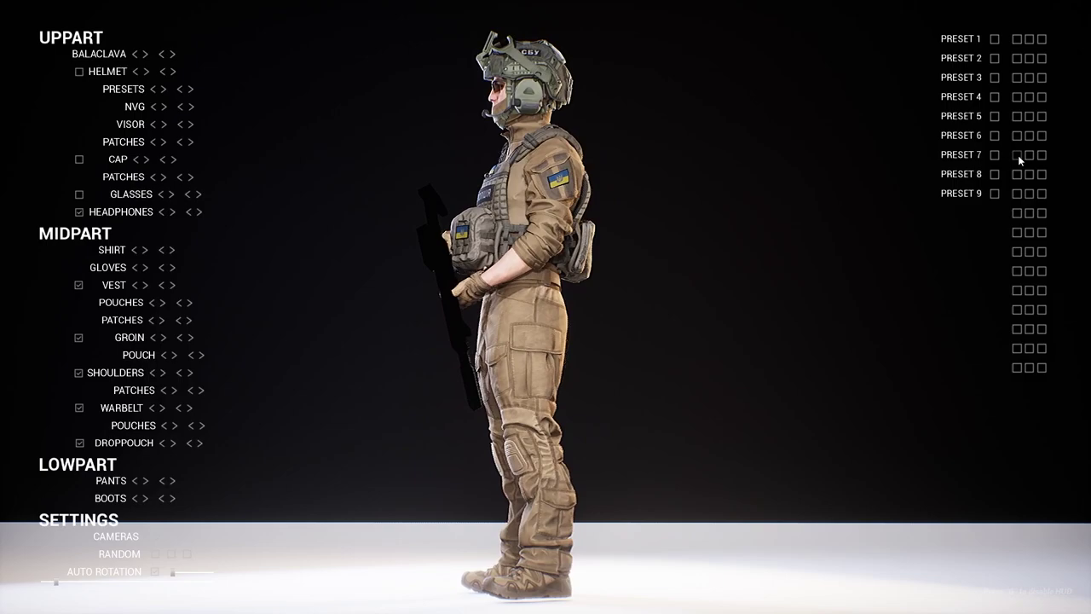
left_click(1018, 155)
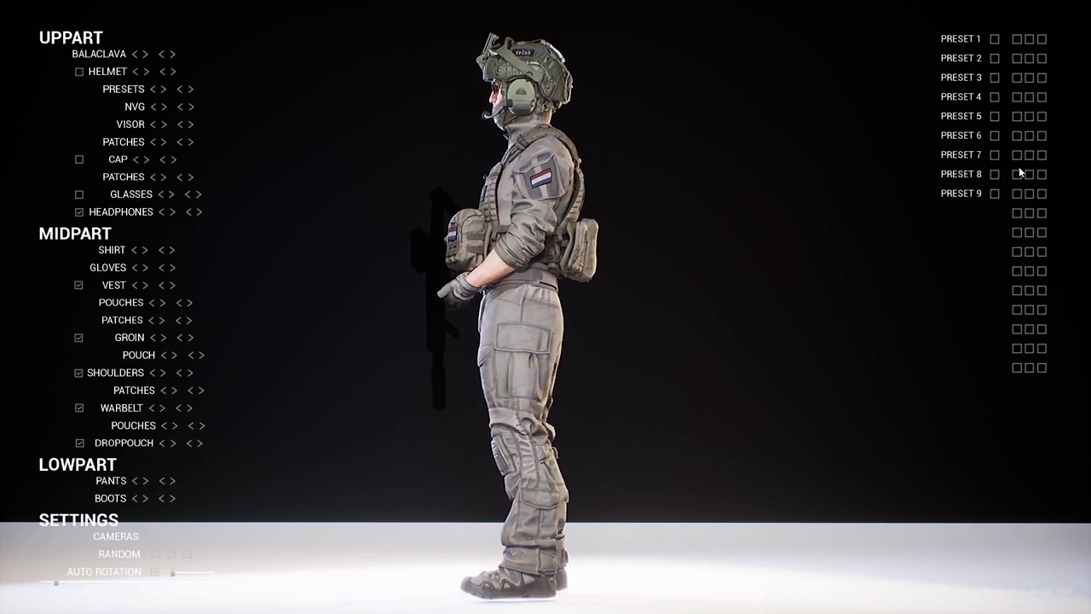
left_click(1016, 175)
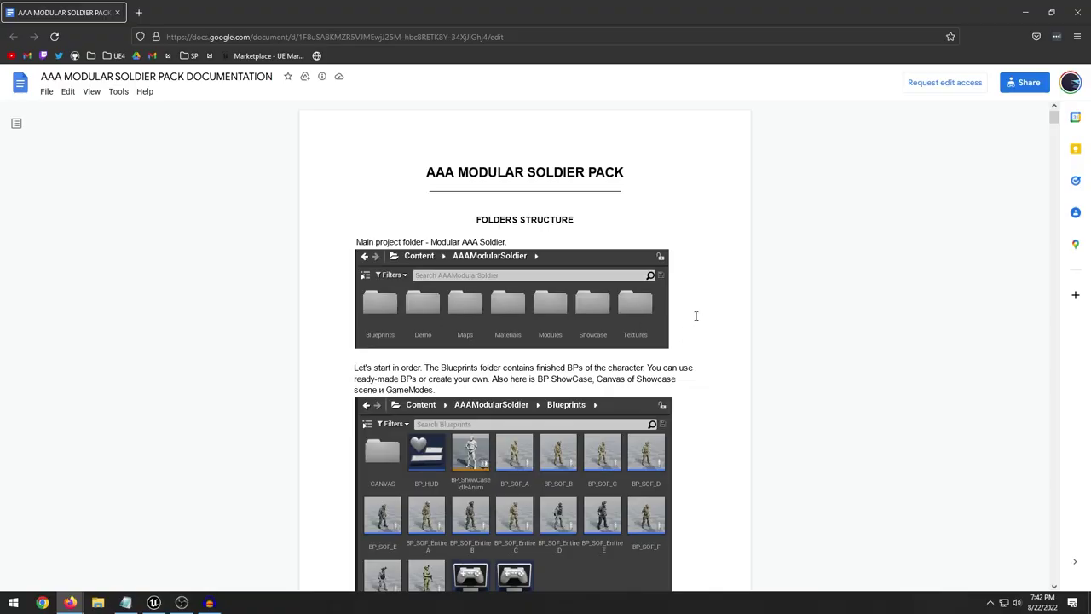
- Switch to the pack documentation in the browser and review the folder structure, character components, game mode pawn, material and custom pattern sections
scroll(696, 315, "down", 20)
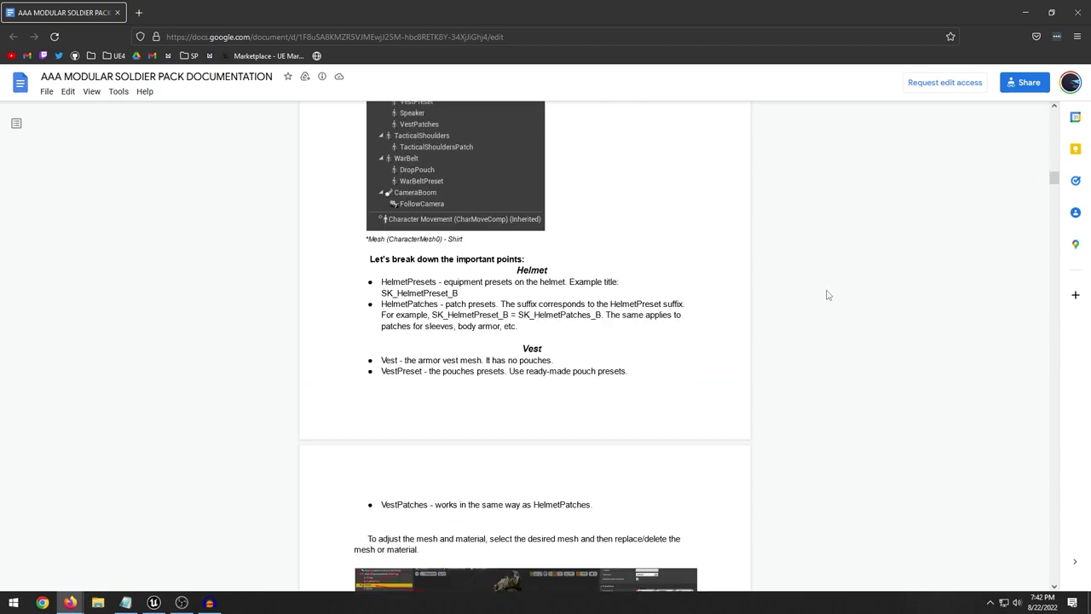
scroll(826, 295, "down", 5)
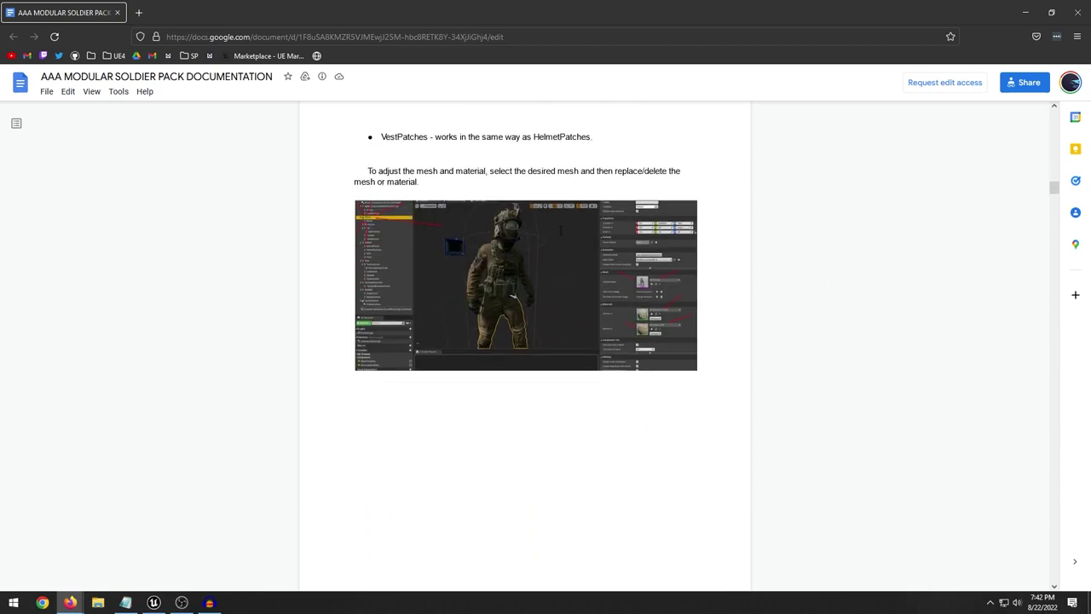
scroll(560, 230, "down", 8)
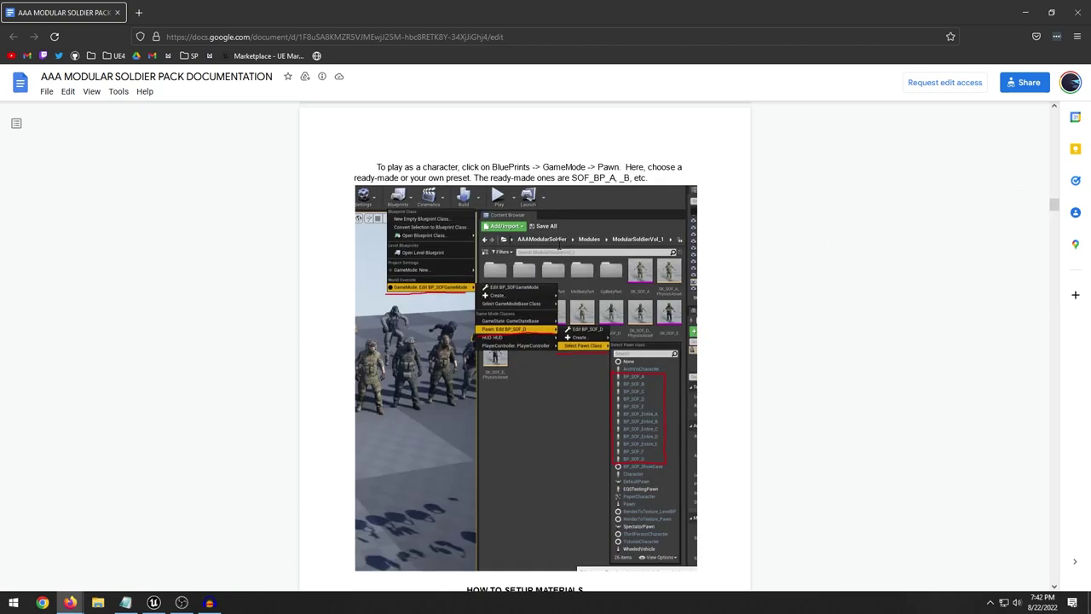
scroll(560, 244, "down", 10)
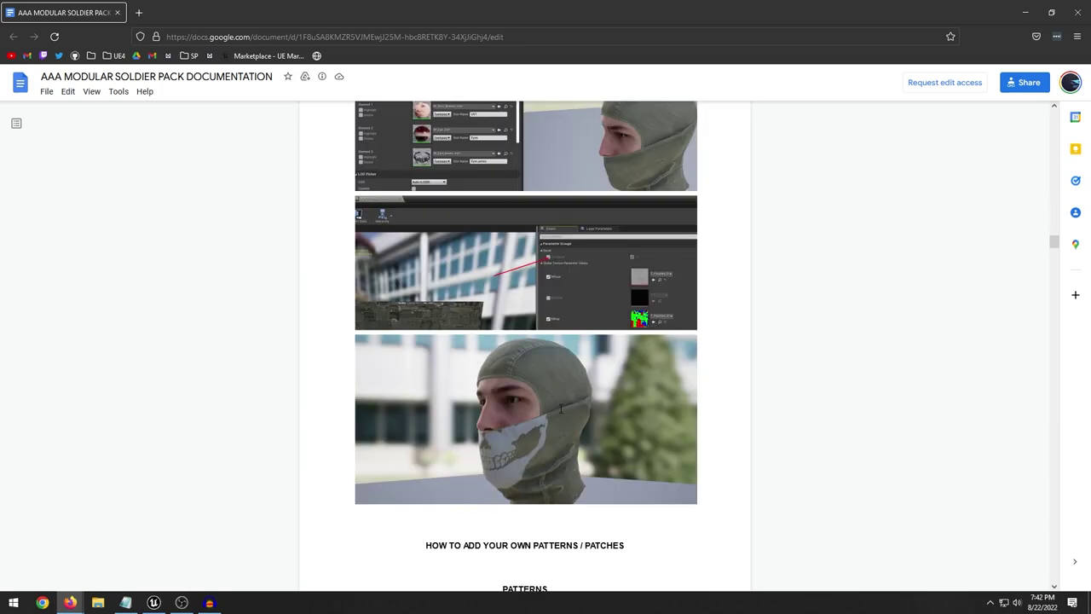
scroll(561, 409, "up", 1)
scroll(665, 168, "down", 6)
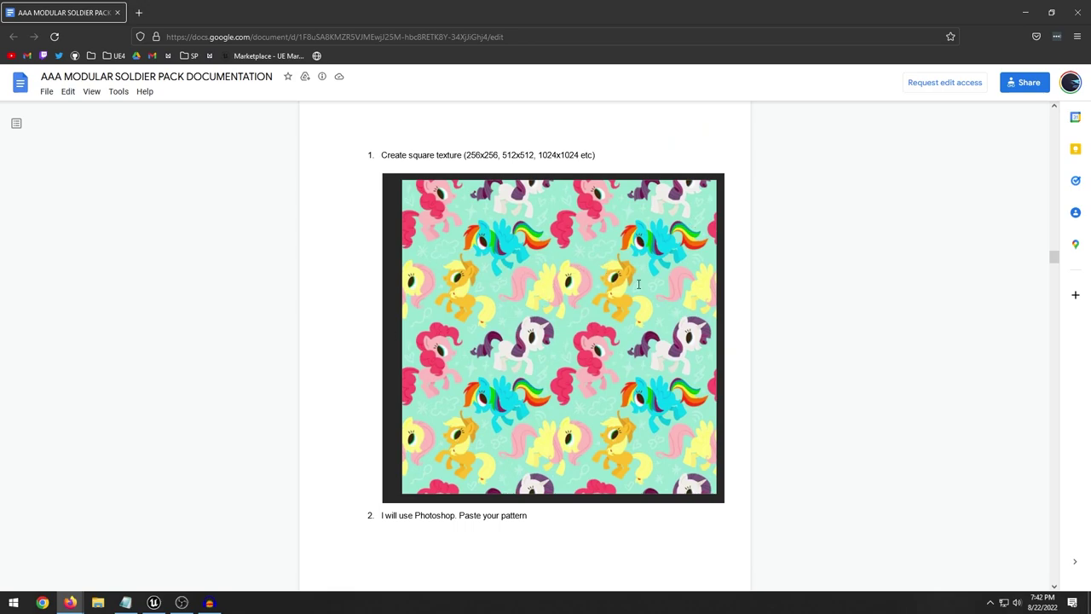
scroll(638, 284, "down", 8)
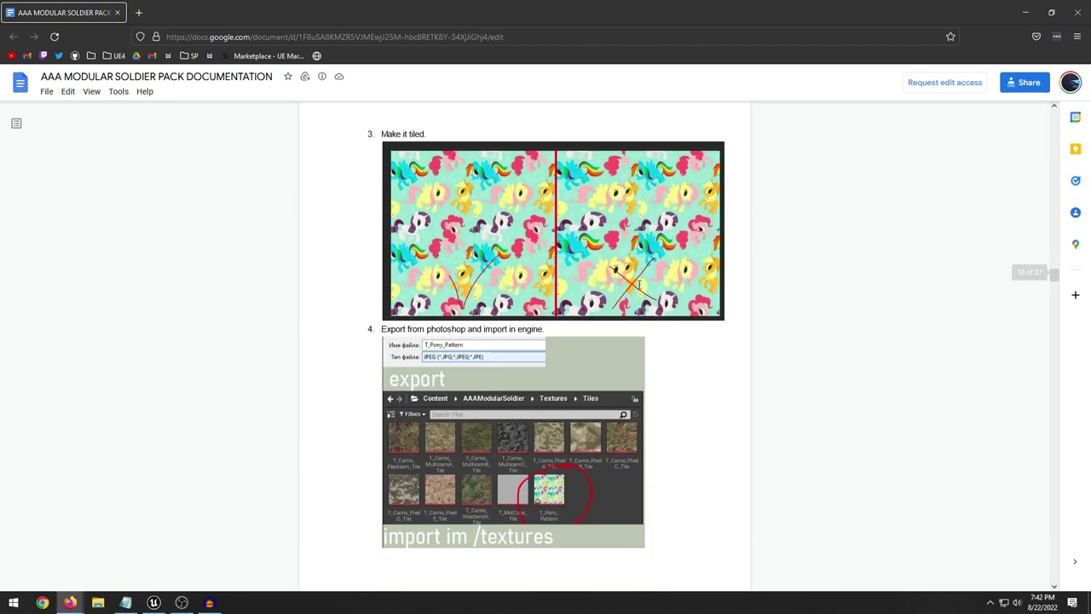
scroll(639, 284, "down", 2)
scroll(545, 395, "down", 8)
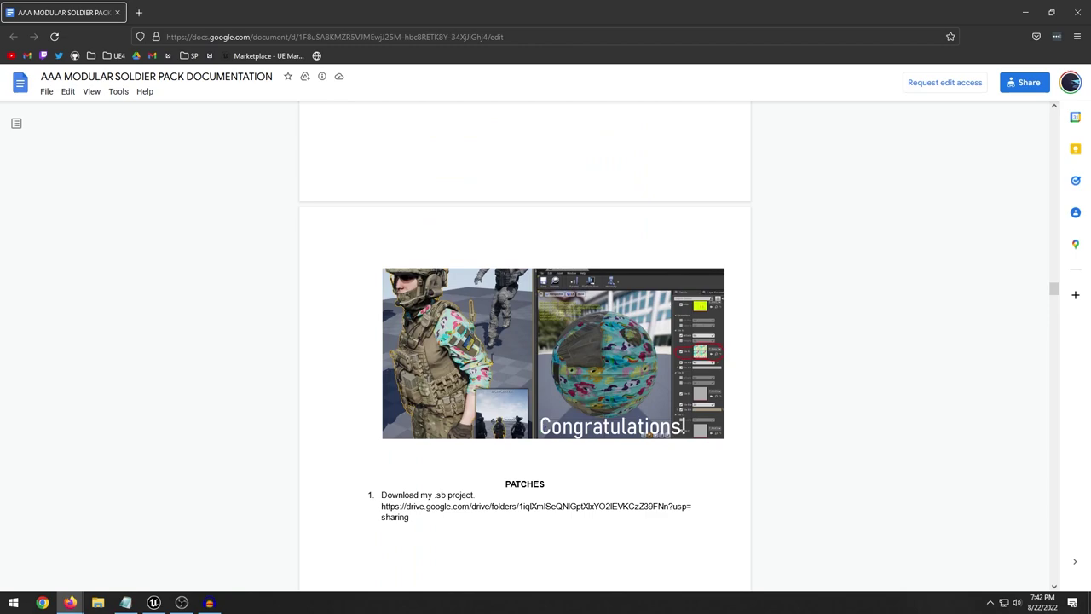
- Review the documentation's instructions for making custom patches and adding your own meshes to the showcase scene, enlarging the page to 120%
scroll(514, 366, "up", 3, "ctrl")
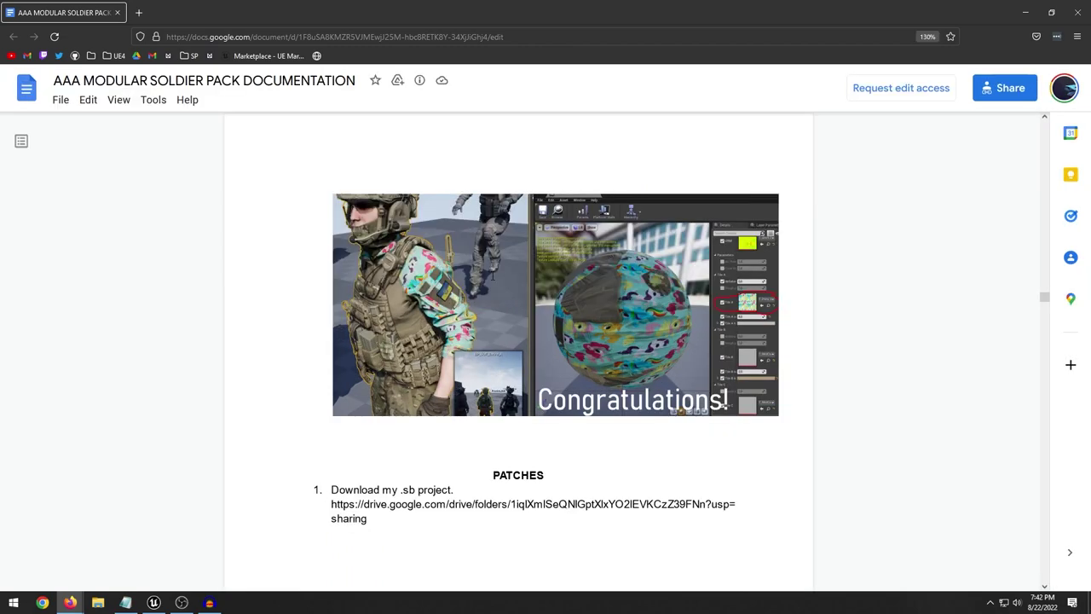
scroll(443, 273, "down", 10)
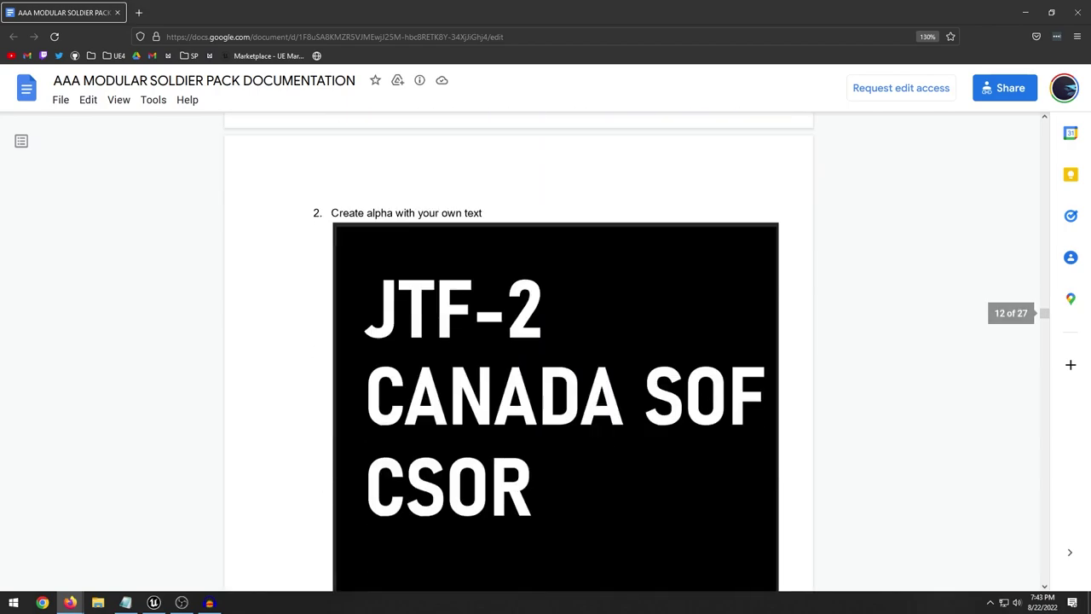
scroll(443, 272, "down", 3, "ctrl")
scroll(546, 341, "up", 2, "ctrl")
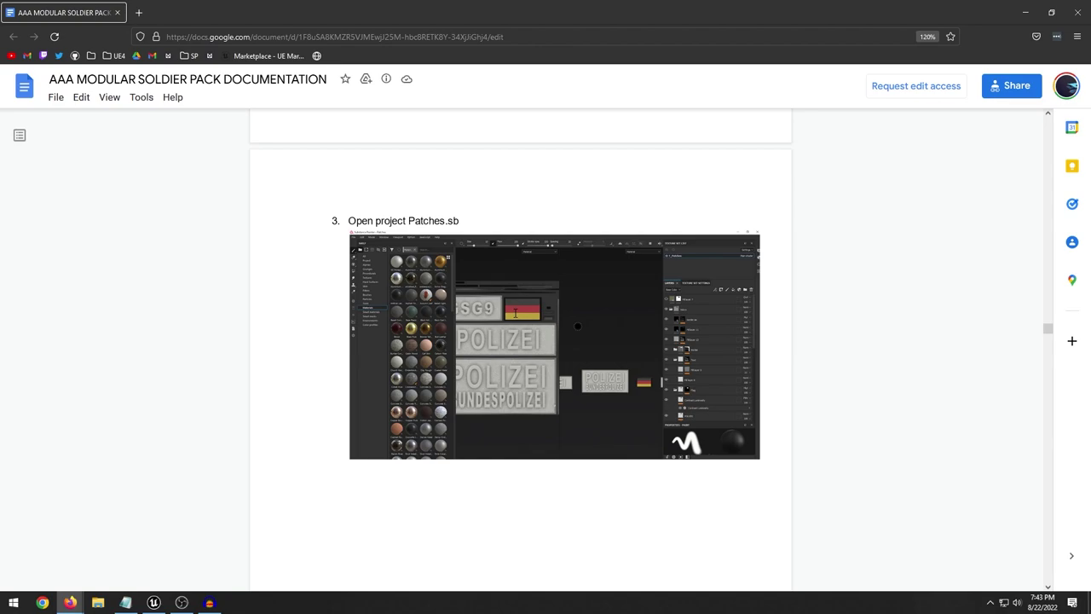
scroll(515, 313, "up", 5)
scroll(478, 273, "down", 5)
scroll(448, 229, "down", 15)
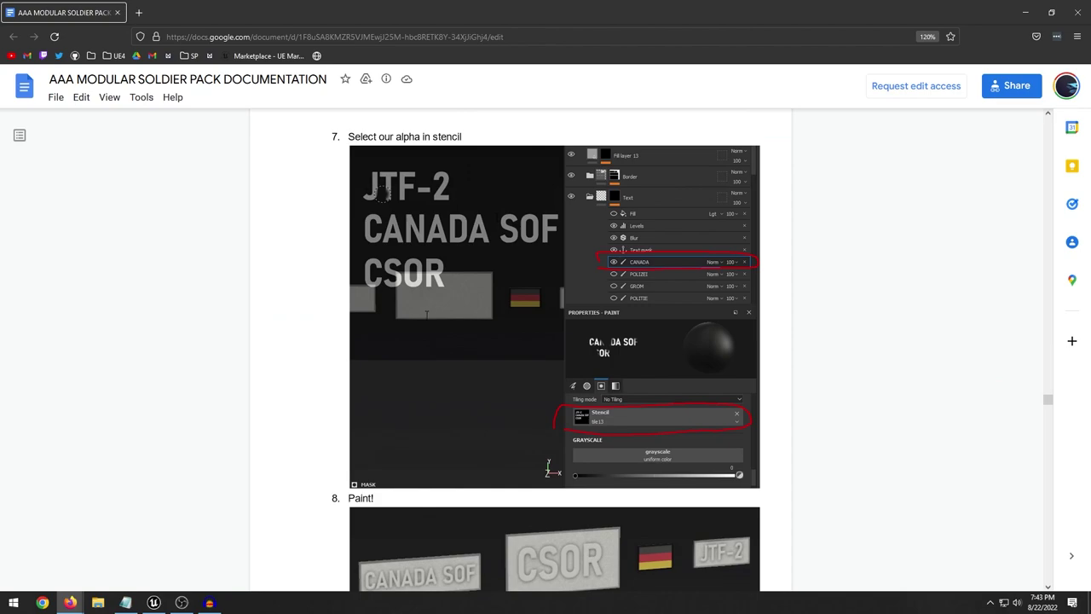
scroll(427, 314, "down", 8)
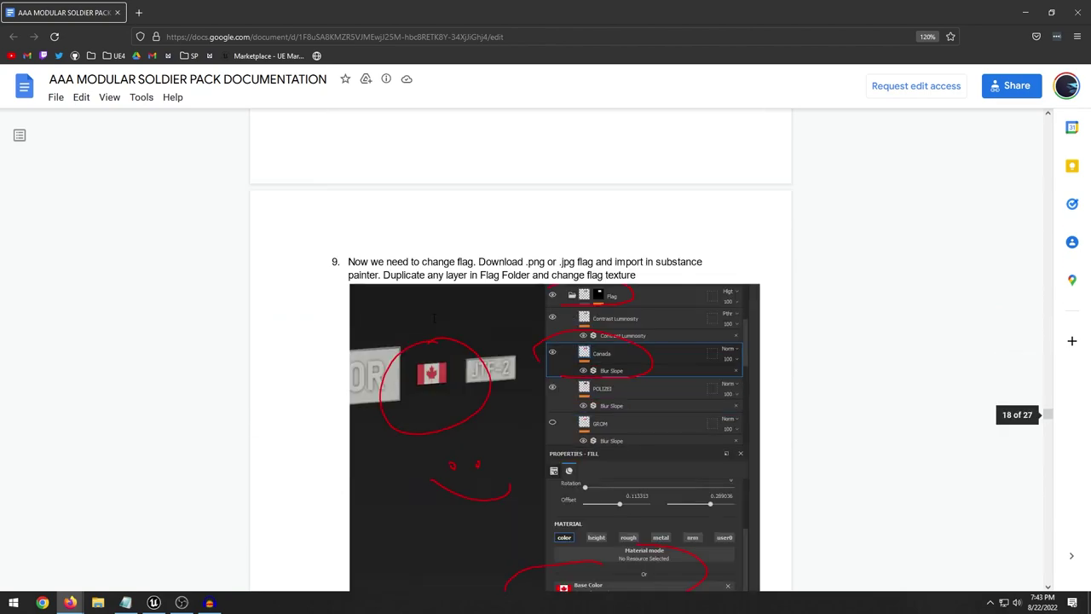
scroll(439, 307, "down", 3)
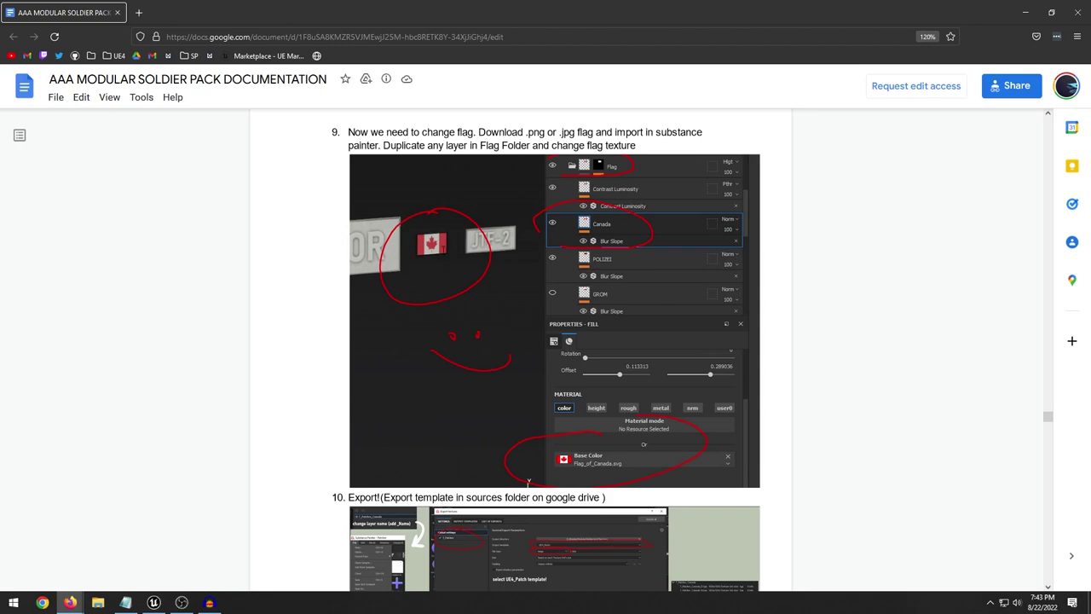
scroll(528, 482, "down", 20)
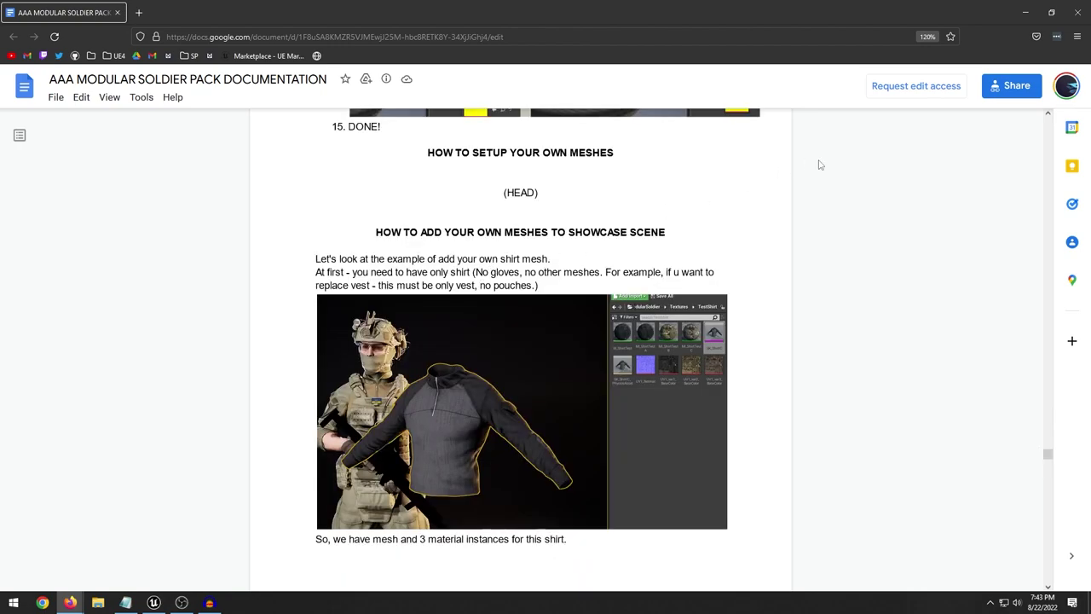